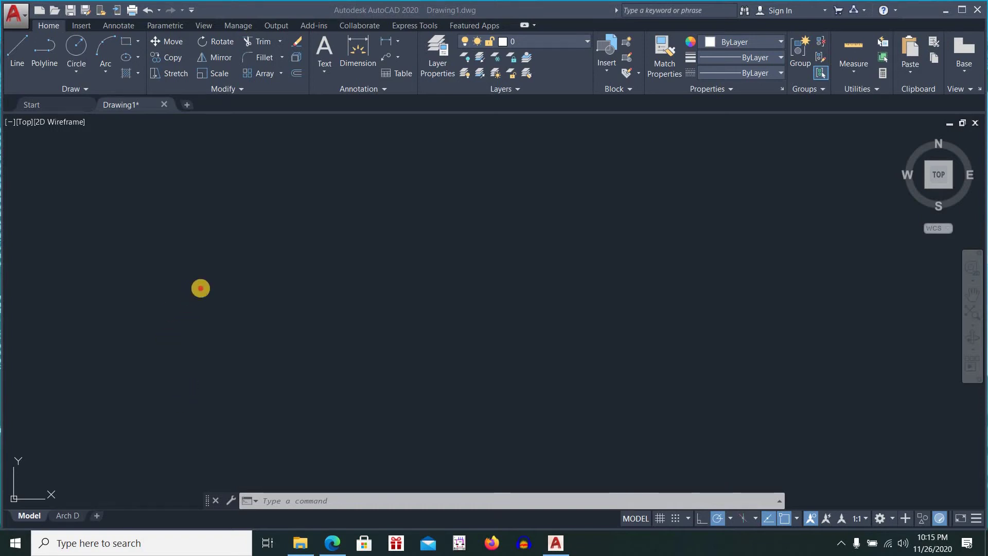
Step: Place a single point slightly above the canvas centre with the POINT command
left_click(200, 287)
type("POINT")
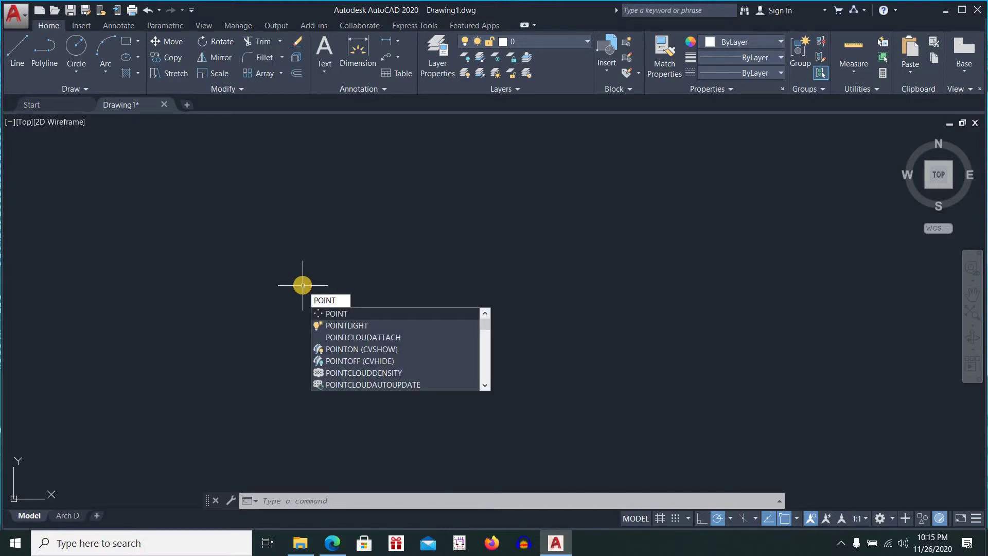
key("Return")
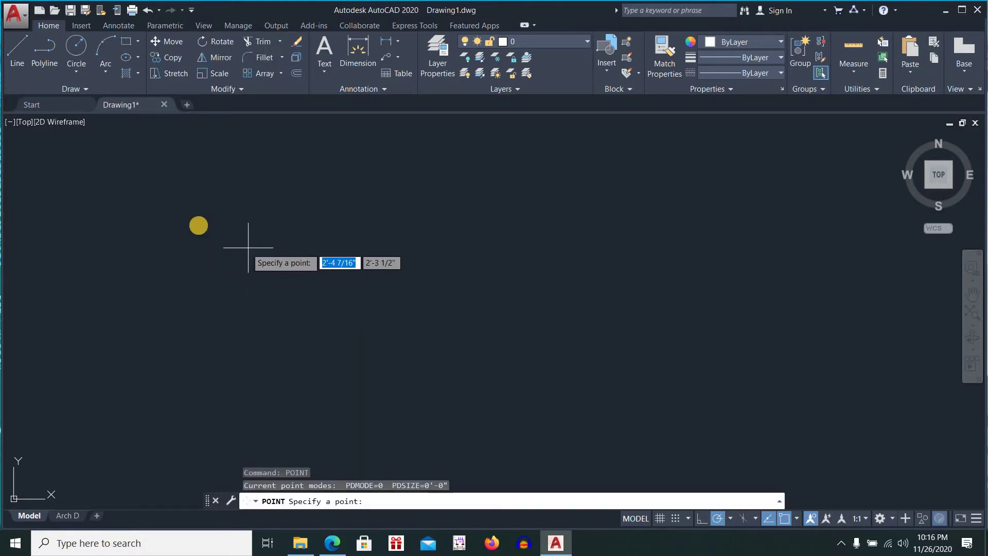
left_click(201, 219)
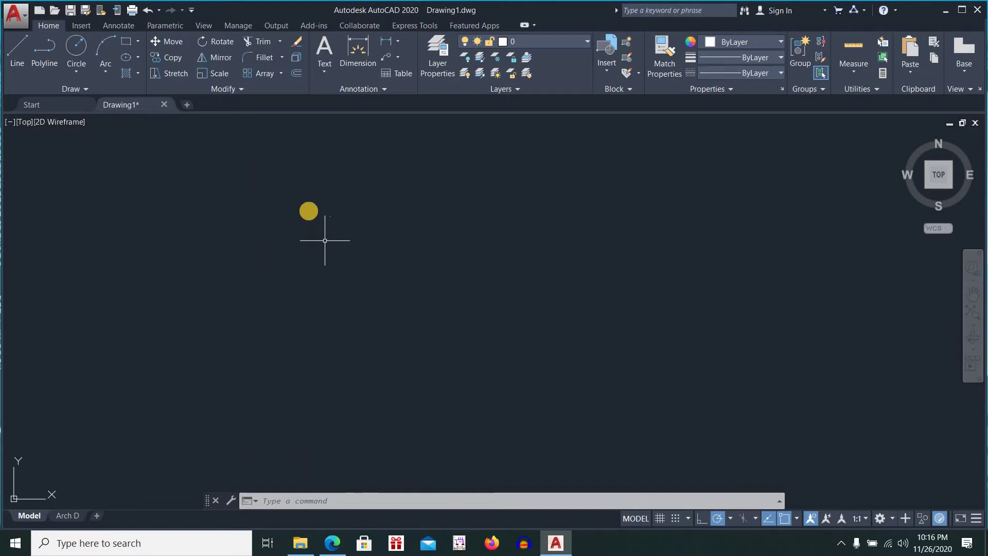
scroll(360, 232, "down", 2)
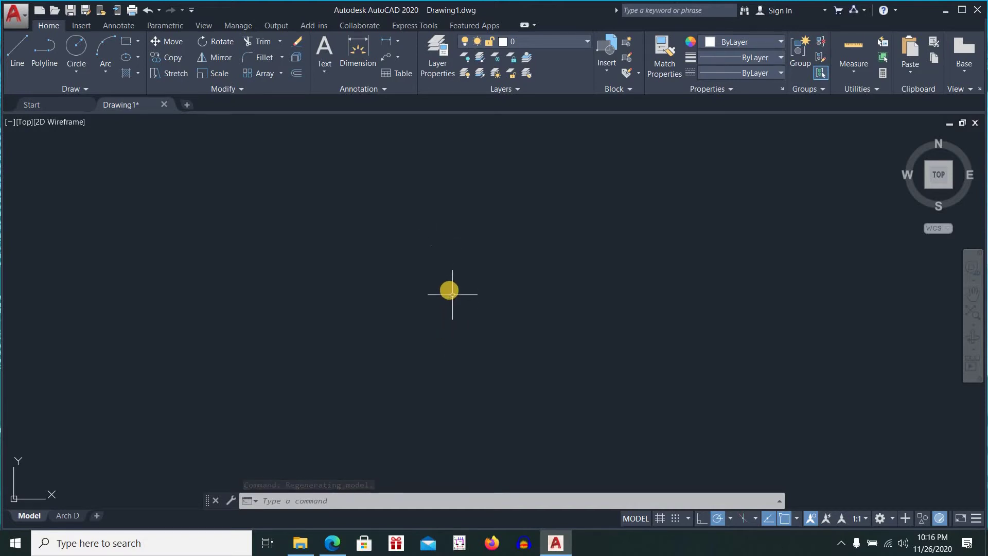
Step: Place two more points near the canvas centre with POINT
type("point")
key("Return")
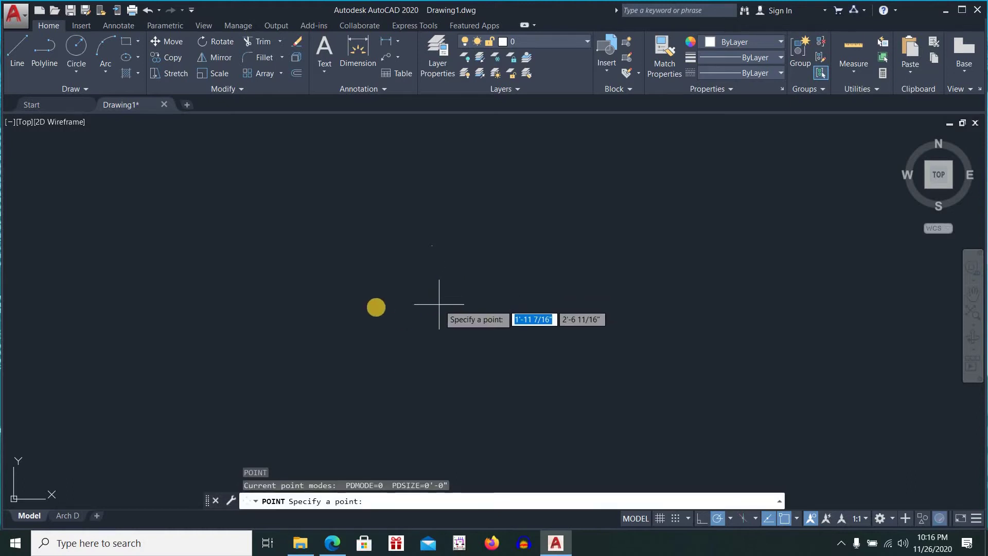
left_click(481, 230)
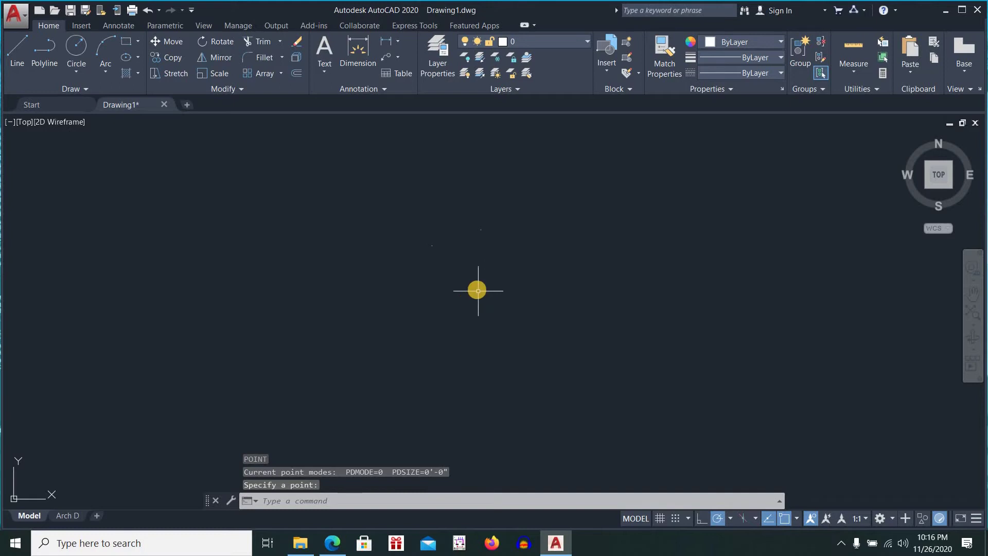
key("Return")
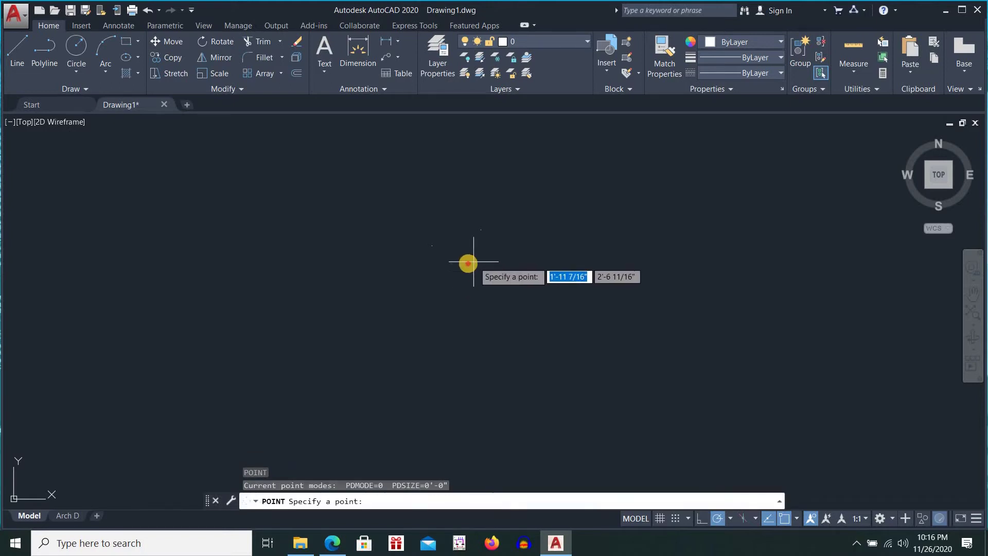
left_click(468, 264)
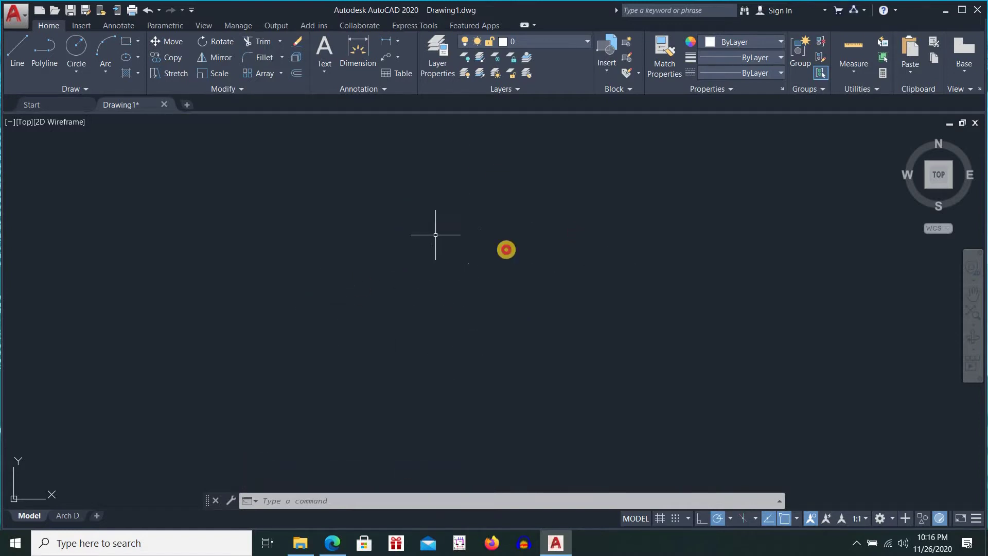
Step: Window-select all three points and erase them
left_click(410, 214)
left_click(547, 294)
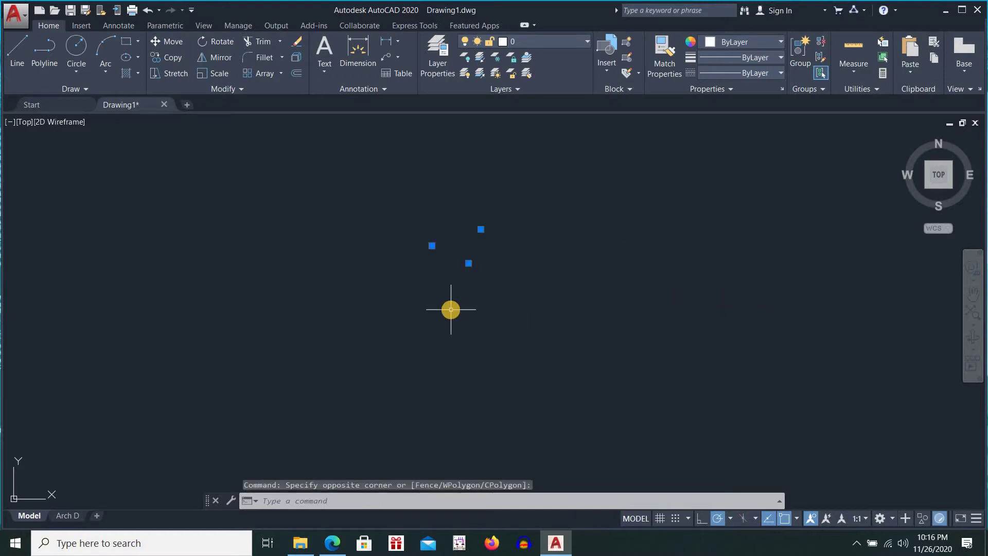
key("Delete")
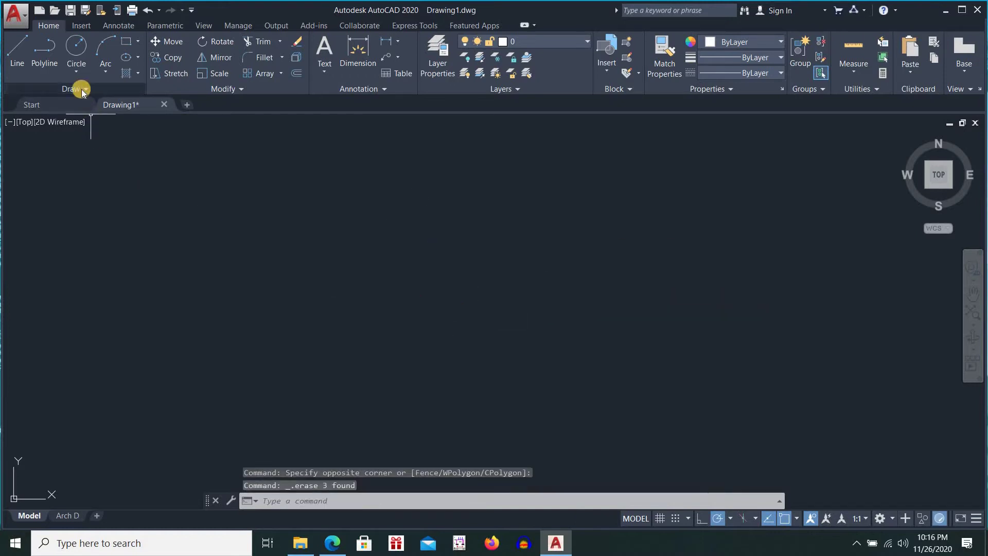
Step: Scatter 25 points across the canvas with the Multiple Points tool
left_click(80, 88)
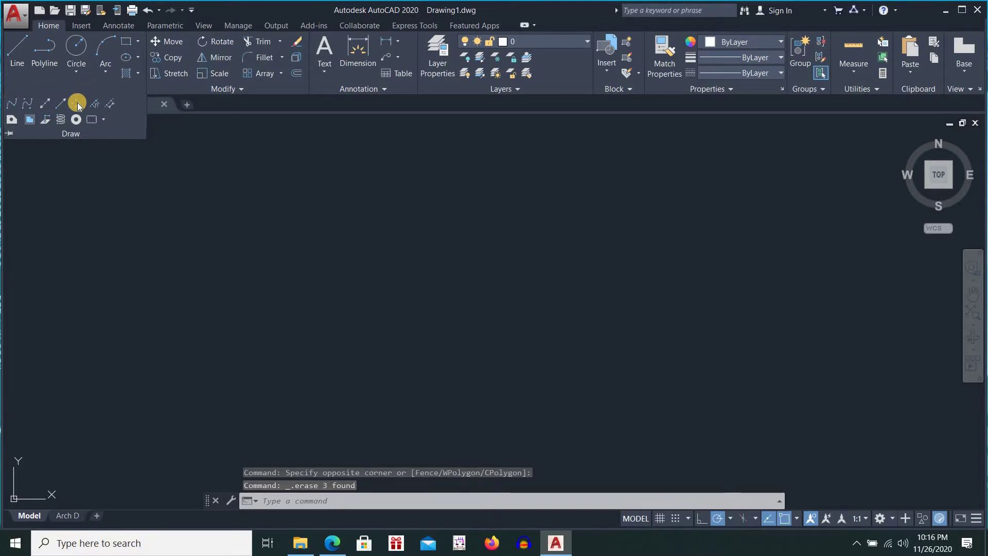
mouse_move(77, 104)
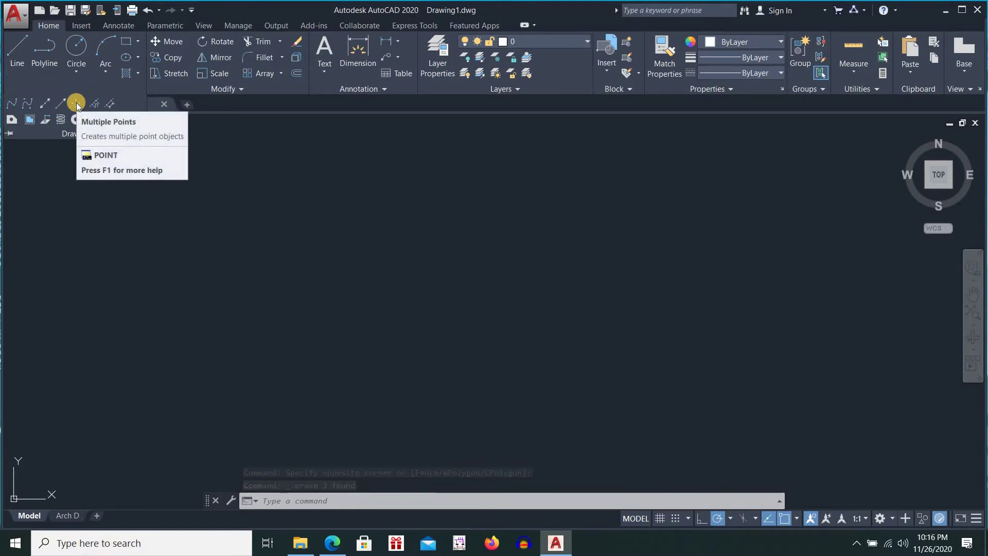
left_click(82, 103)
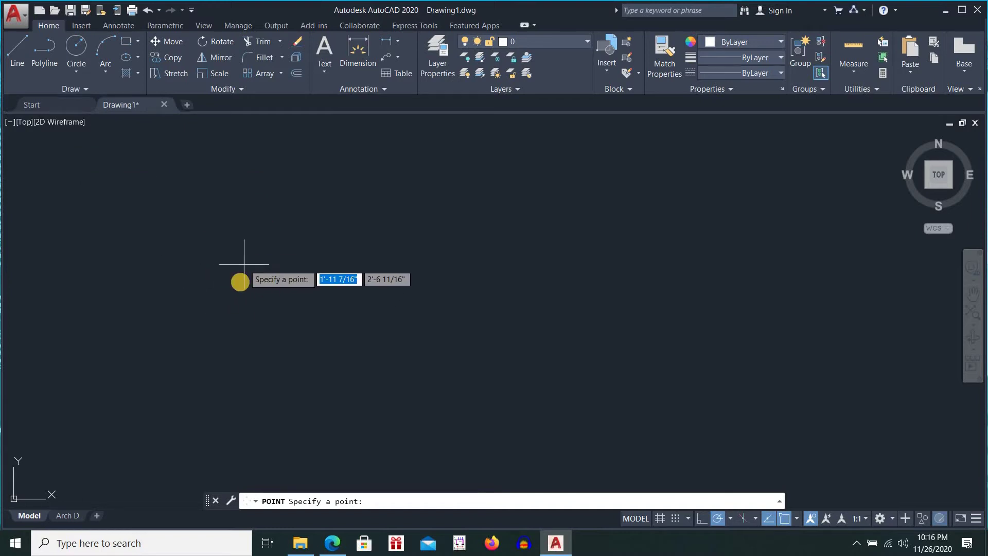
left_click(173, 195)
left_click(204, 221)
left_click(227, 255)
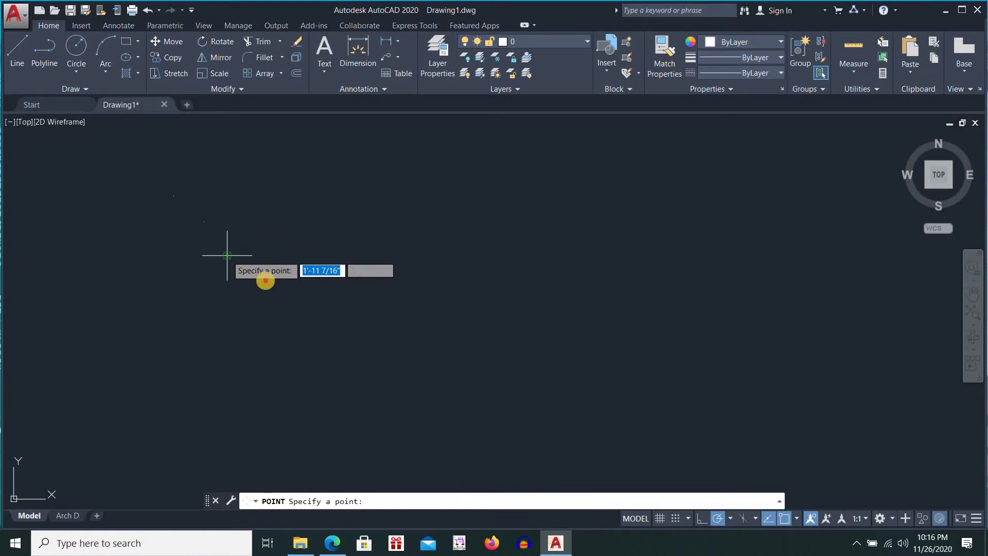
left_click(305, 260)
left_click(358, 305)
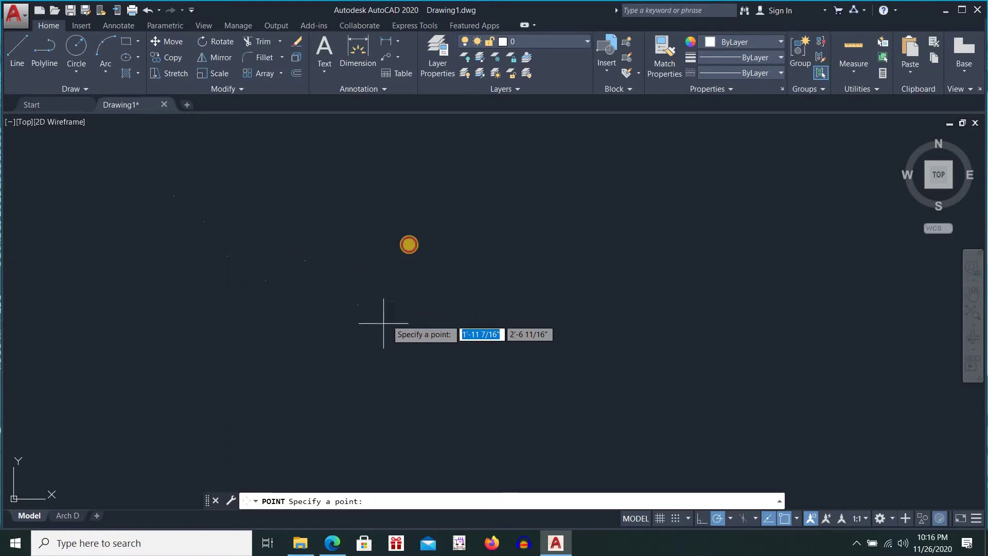
left_click(410, 256)
left_click(378, 191)
left_click(291, 199)
left_click(332, 293)
left_click(256, 323)
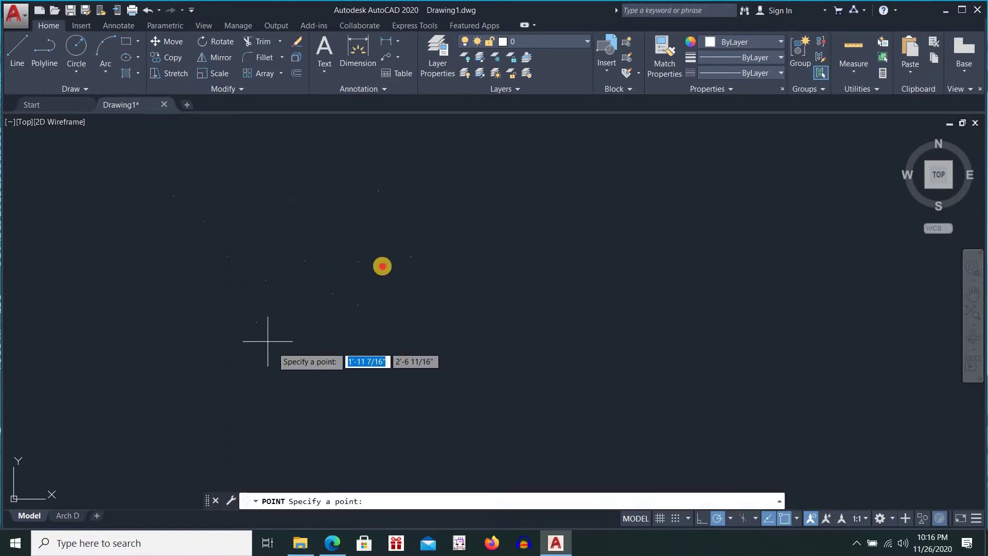
left_click(396, 338)
left_click(404, 302)
left_click(434, 228)
left_click(496, 252)
left_click(344, 346)
left_click(273, 354)
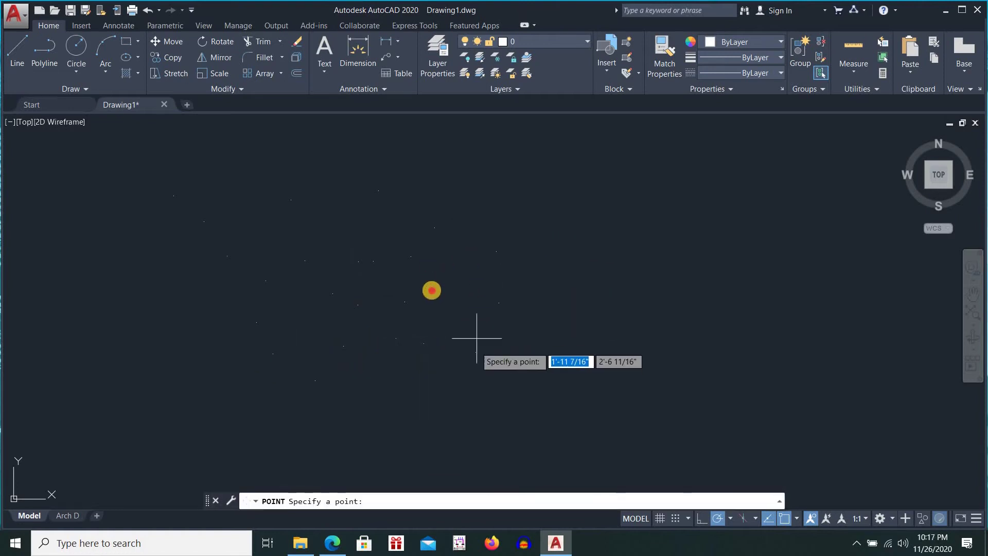
left_click(475, 351)
left_click(437, 261)
left_click(407, 363)
left_click(382, 386)
left_click(293, 280)
left_click(303, 224)
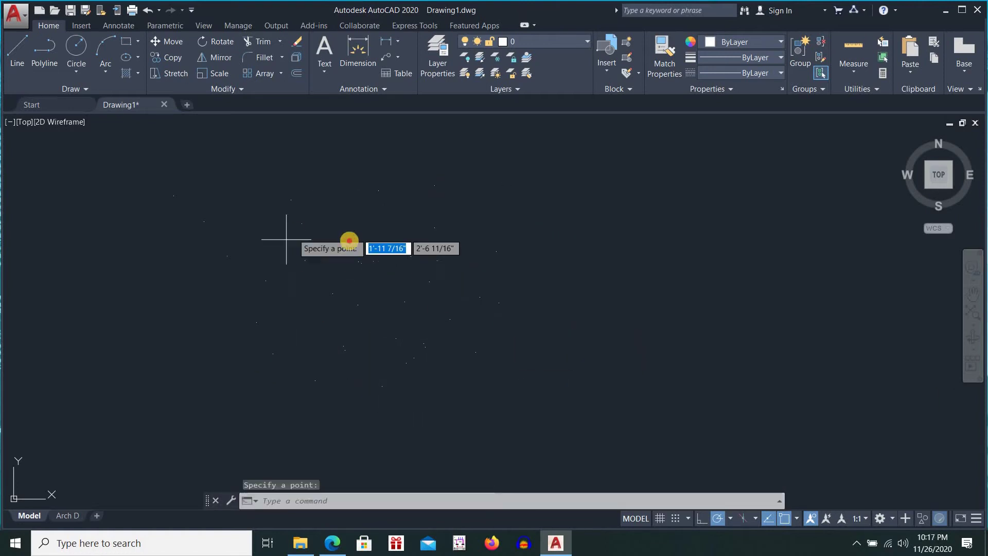
left_click(402, 269)
left_click(450, 320)
left_click(484, 358)
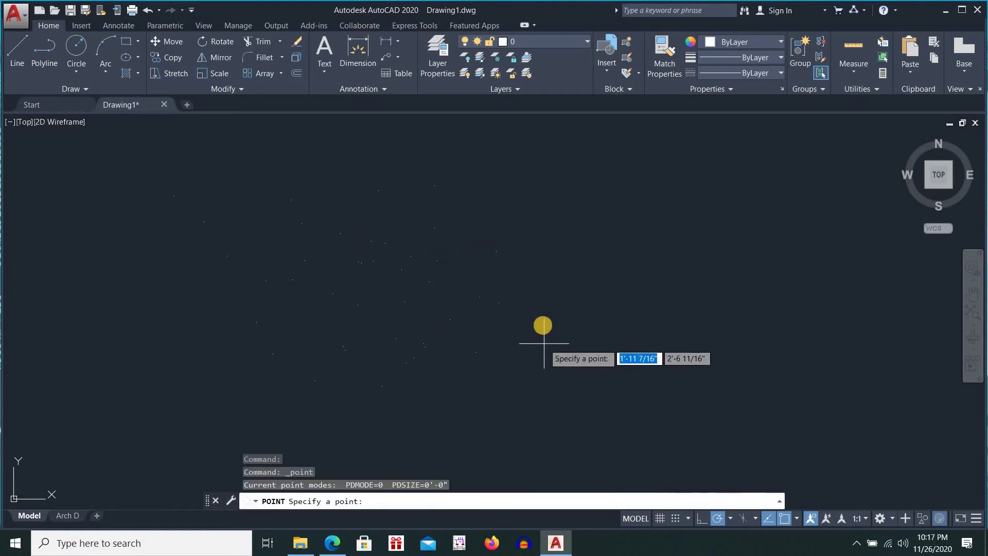
Step: Add one more point near the top right, end the command, and begin a crossing window
key("Return")
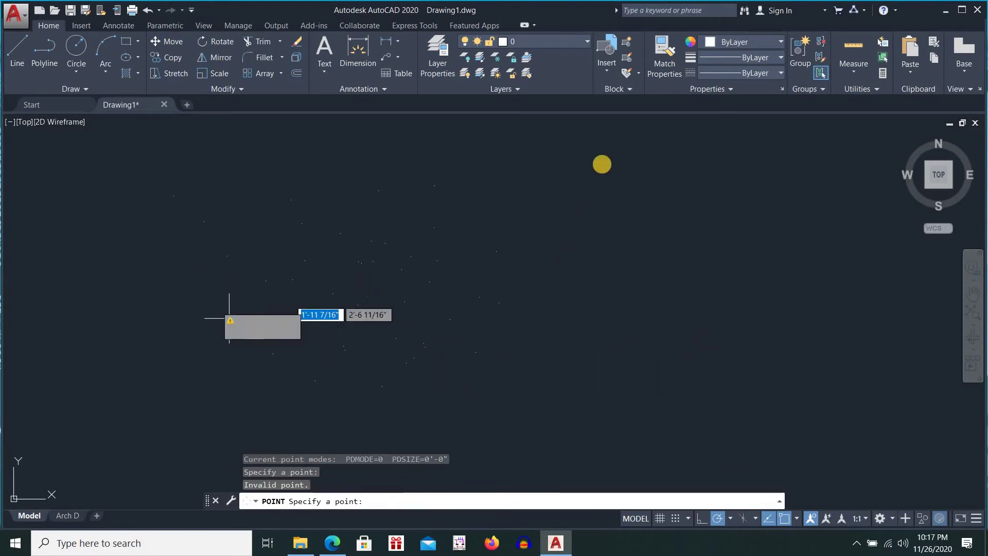
left_click(564, 158)
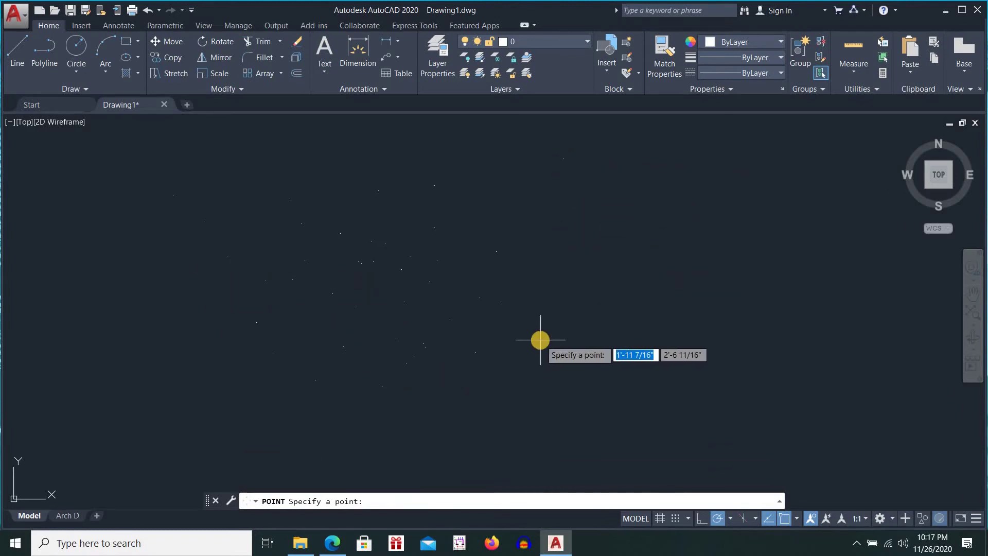
key("Return")
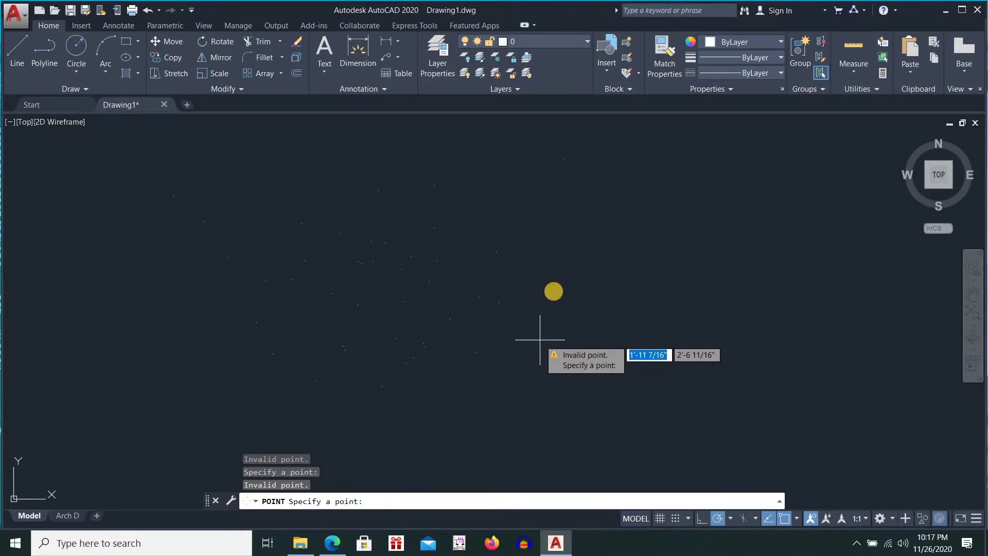
key("Escape")
left_click(604, 153)
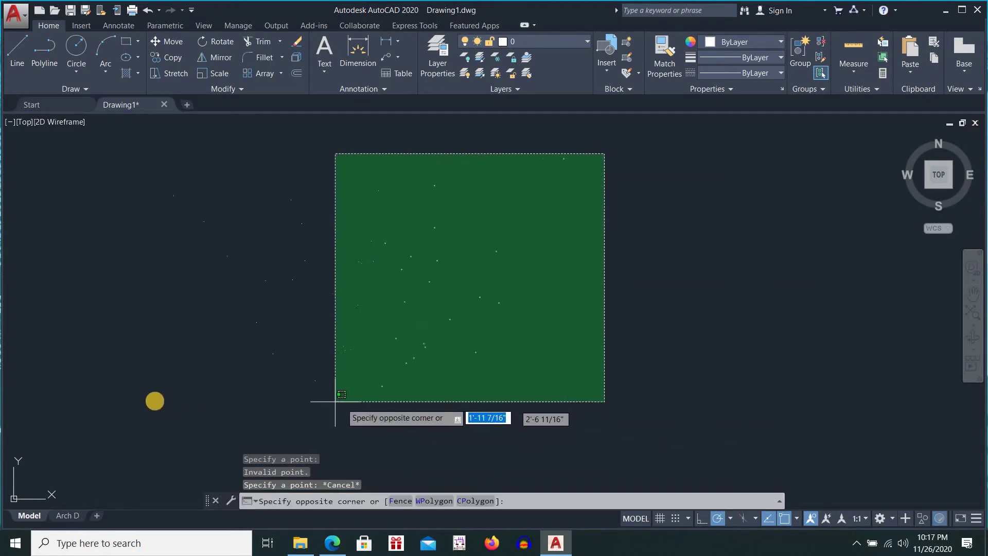
Step: Complete the crossing selection around all 41 points and erase them
left_click(82, 427)
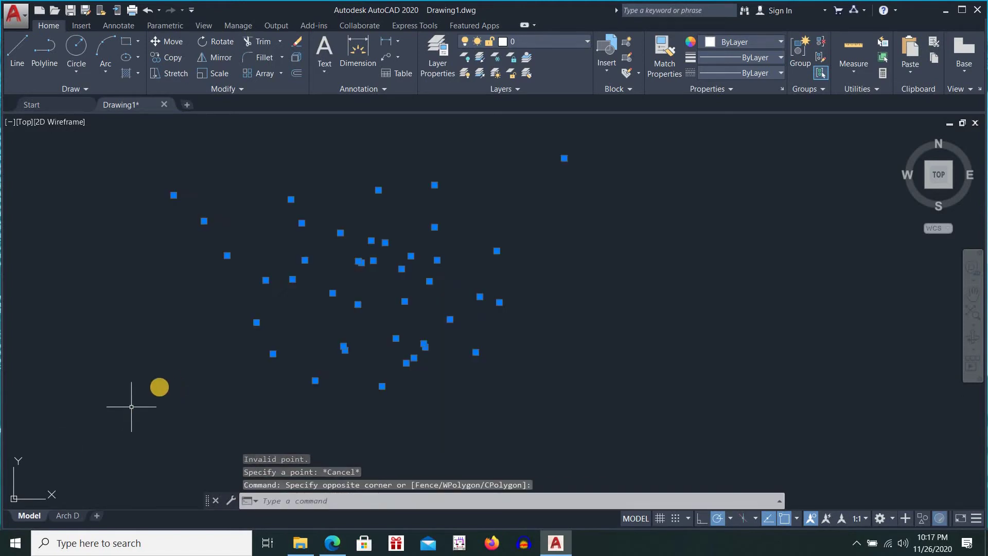
key("Delete")
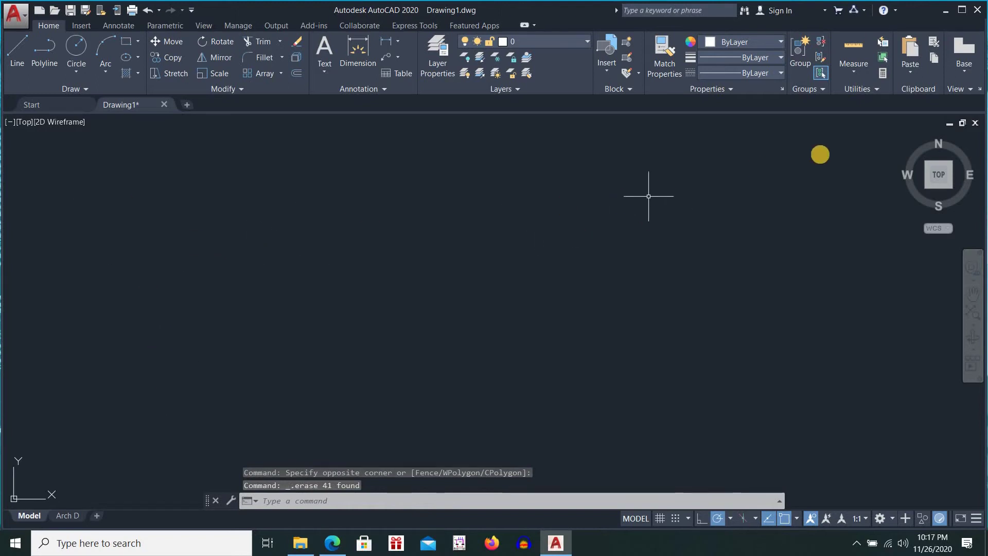
left_click(873, 90)
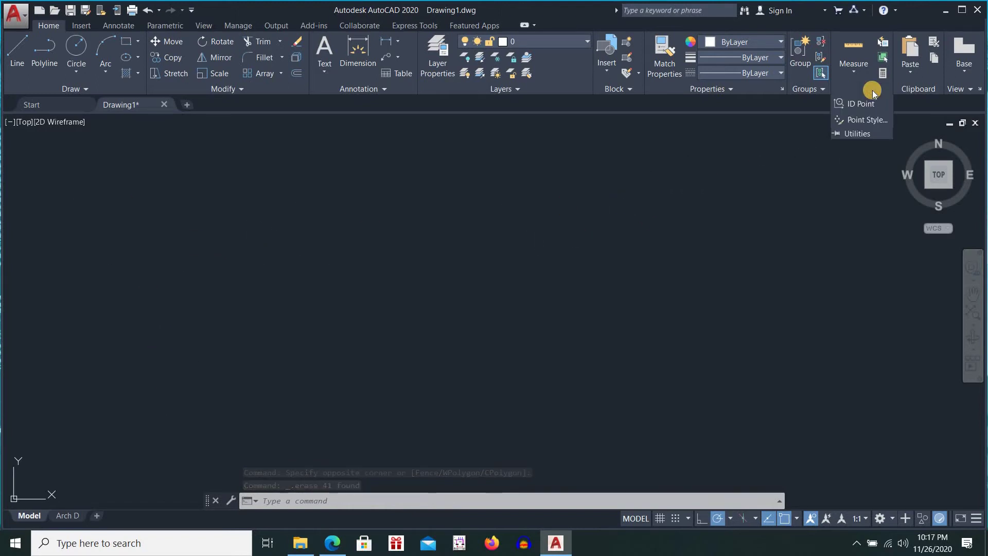
Step: Set the point style to circle-with-X at 5% size relative to screen
left_click(856, 122)
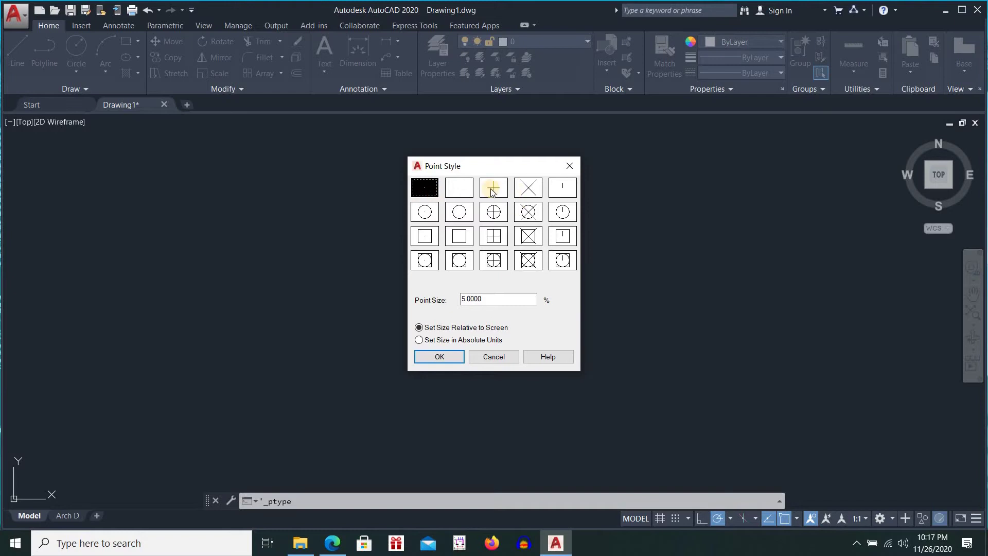
left_click(530, 214)
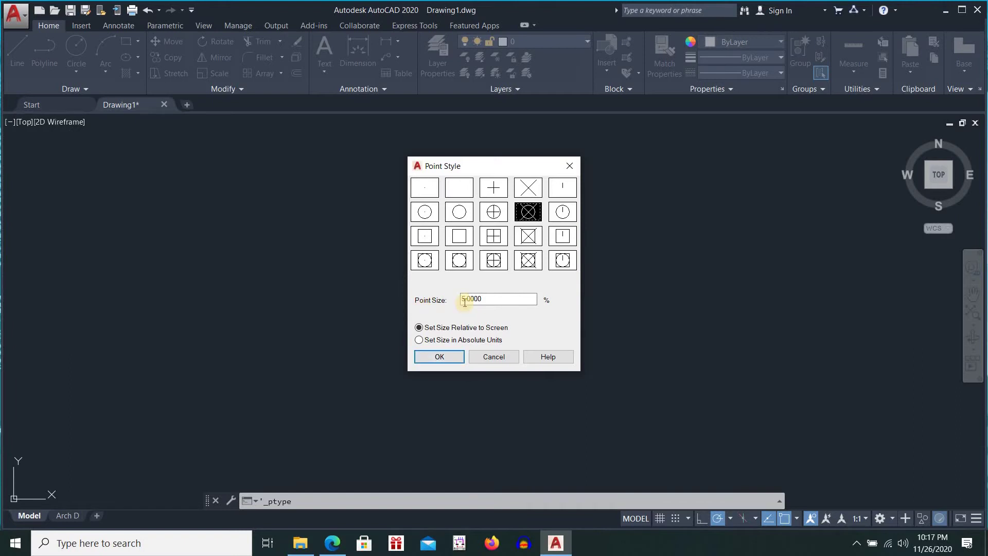
left_click(439, 357)
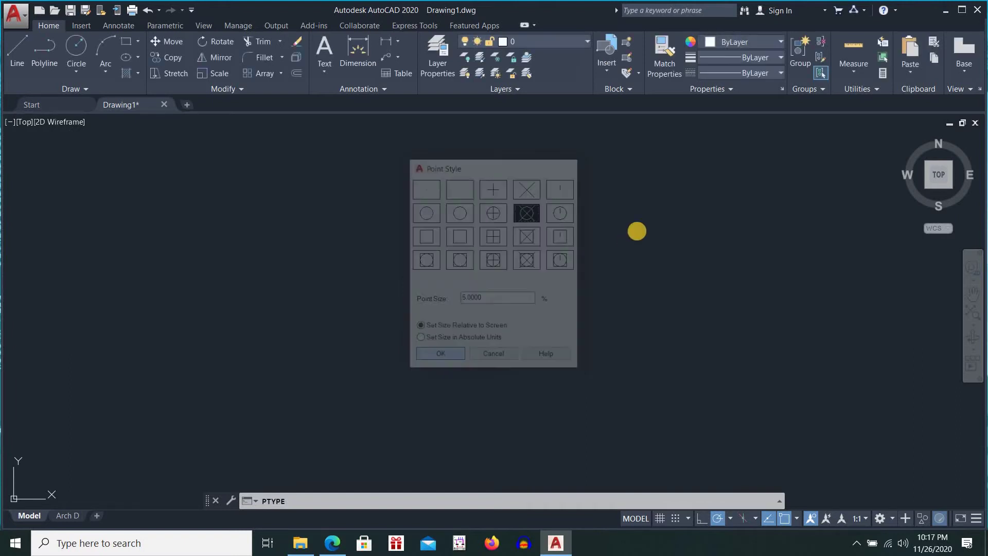
Step: Place six circled-X points across the upper-left canvas with Multiple Points
left_click(73, 89)
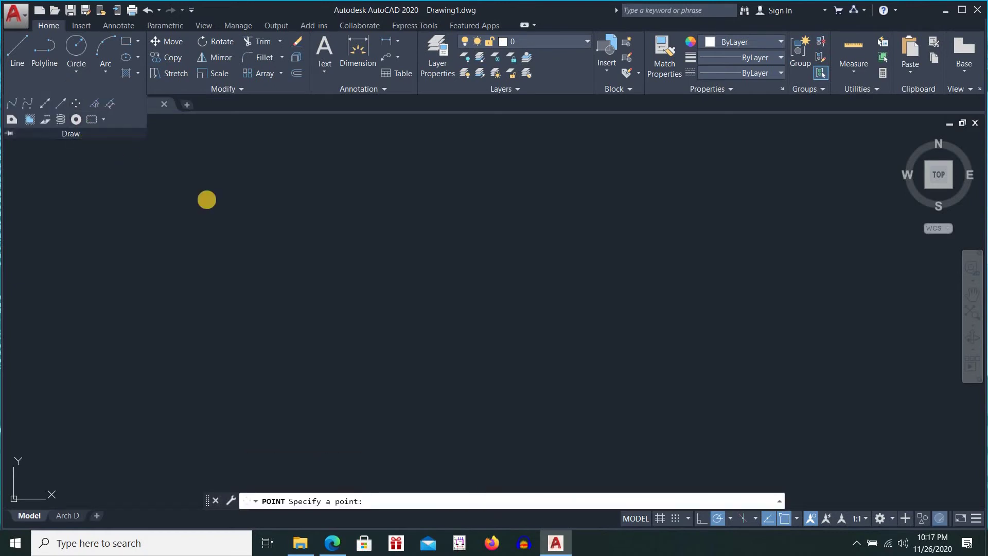
left_click(253, 215)
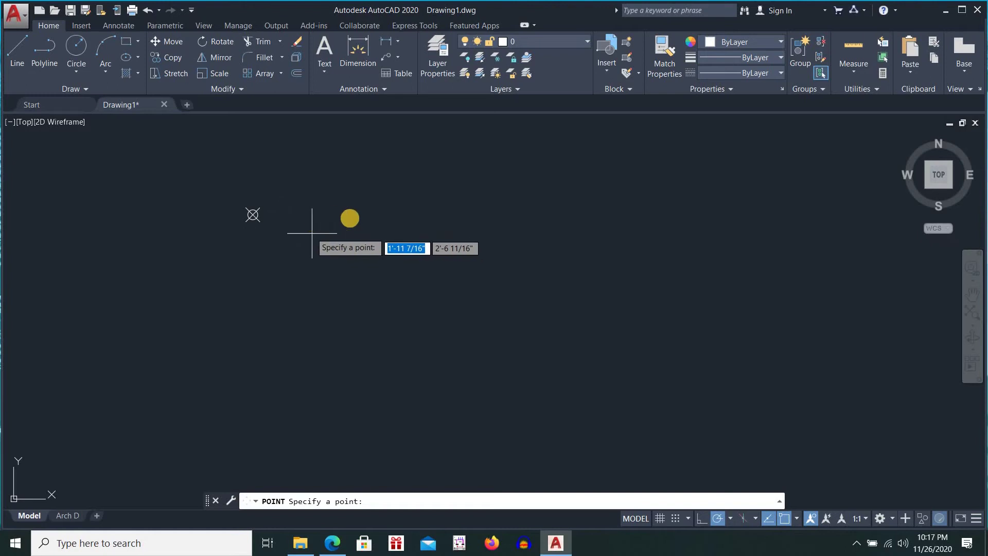
left_click(351, 218)
left_click(304, 285)
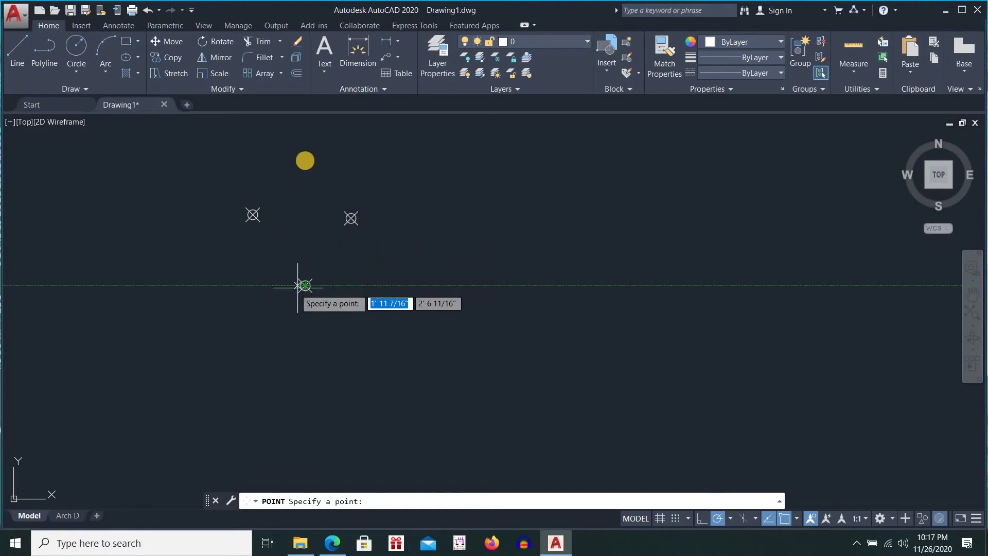
left_click(305, 161)
left_click(166, 294)
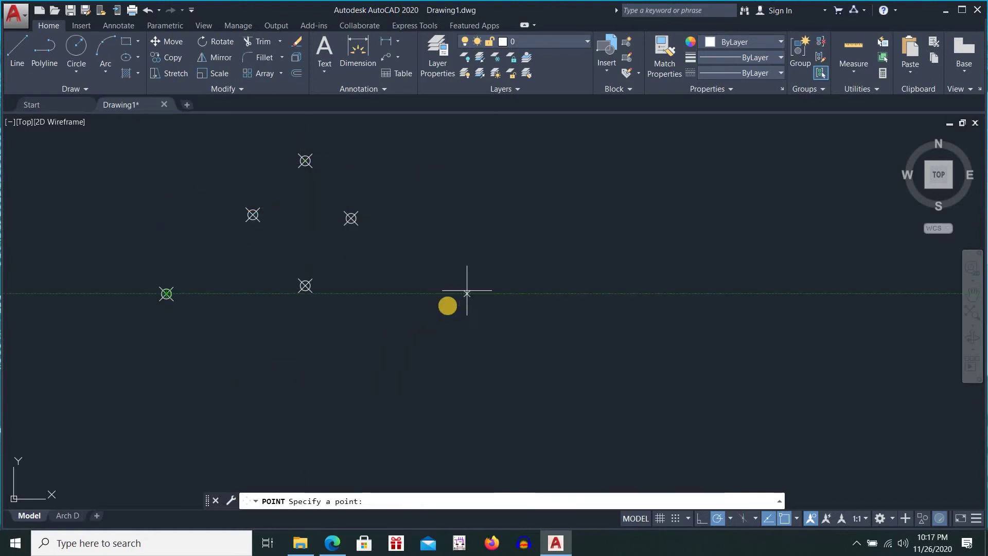
left_click(447, 293)
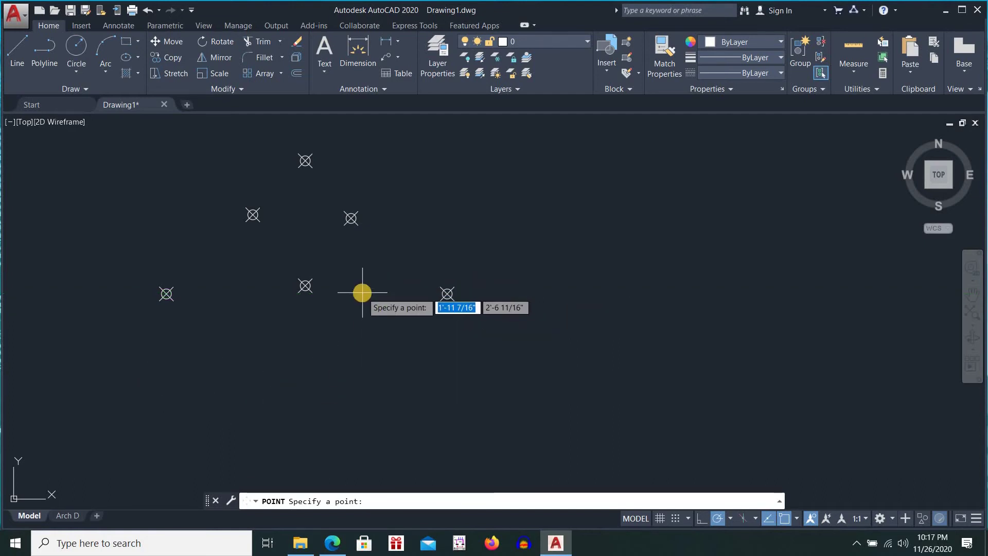
key("Return")
key("Escape")
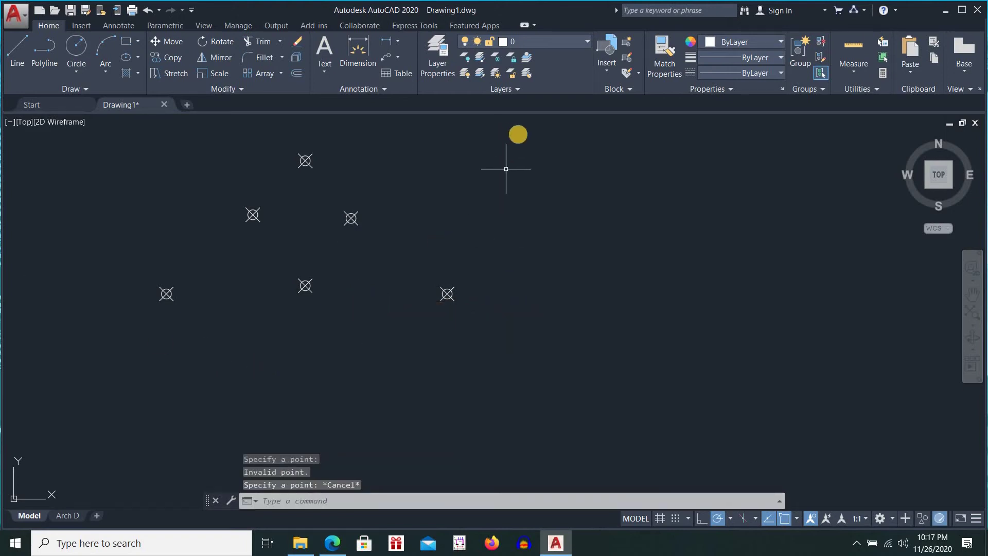
Step: Erase the six circled-X points with a crossing selection
left_click(519, 129)
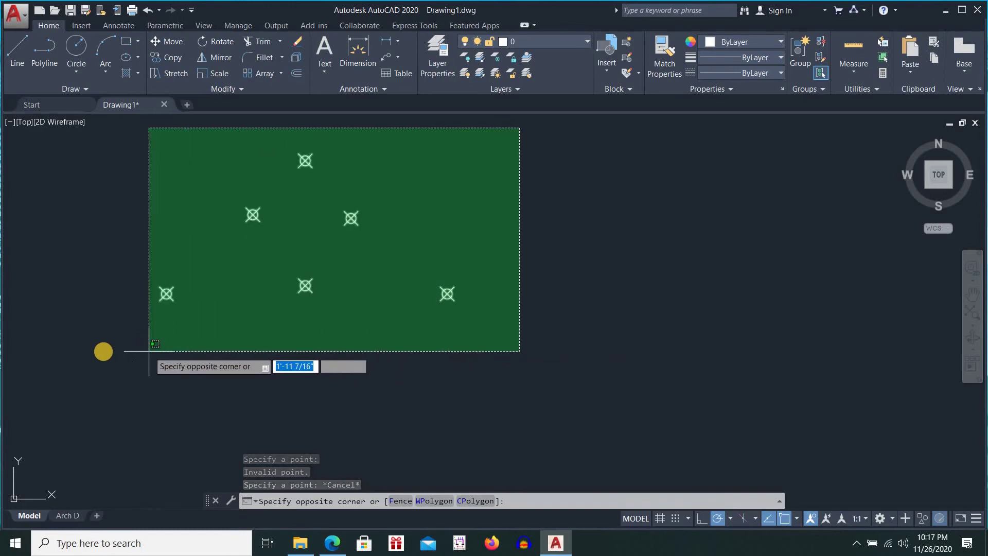
left_click(103, 351)
key("Delete")
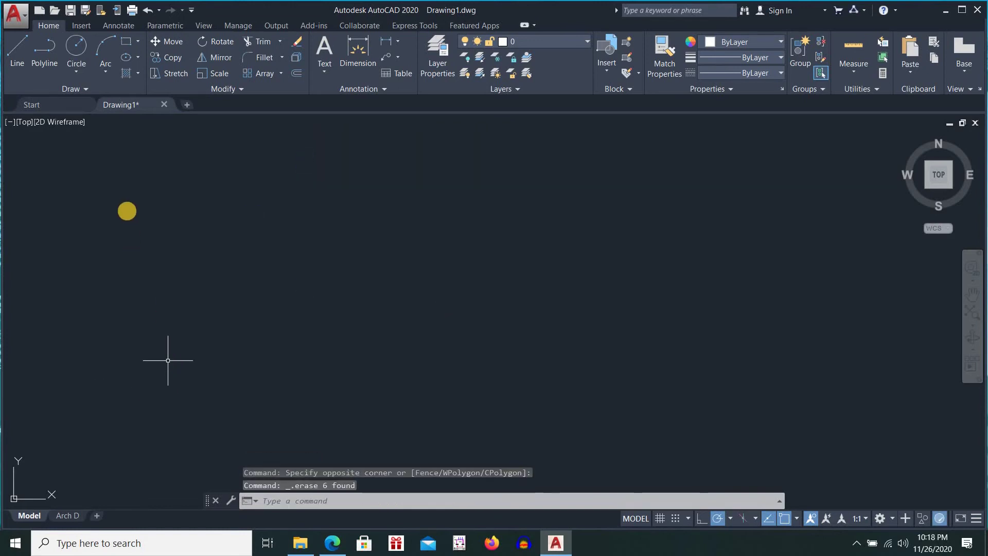
left_click(85, 89)
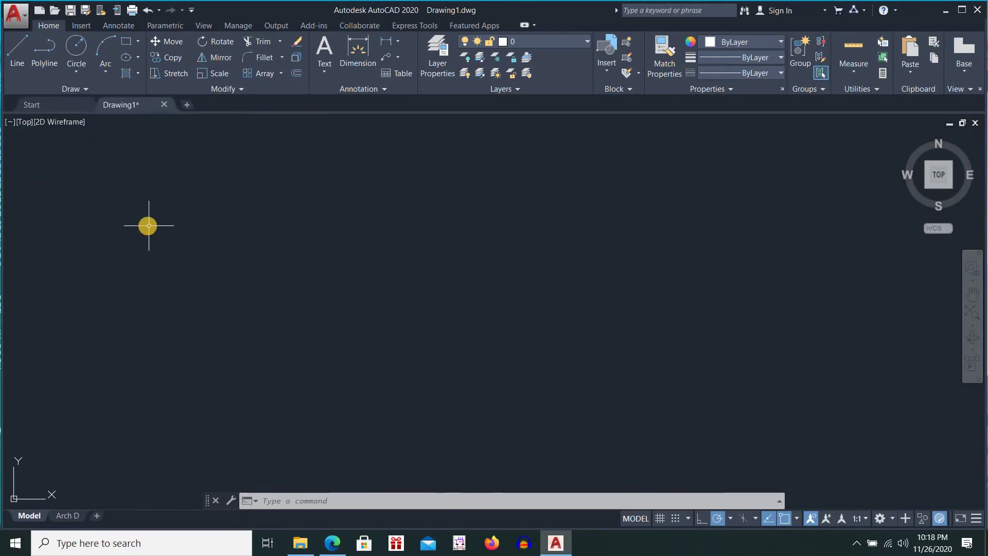
Step: Draw a 10-unit horizontal line with the L command and centre it in view
type("l")
key("Return")
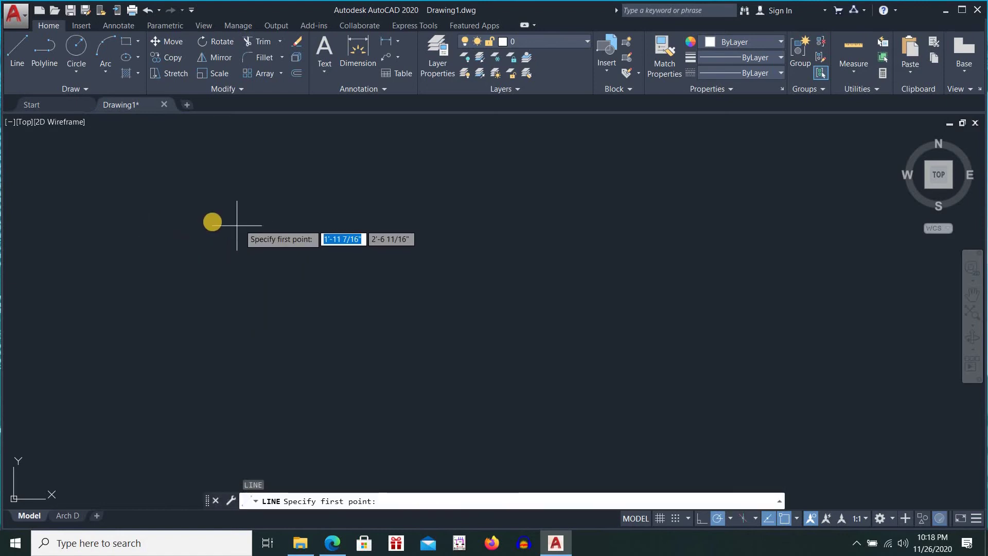
left_click(213, 223)
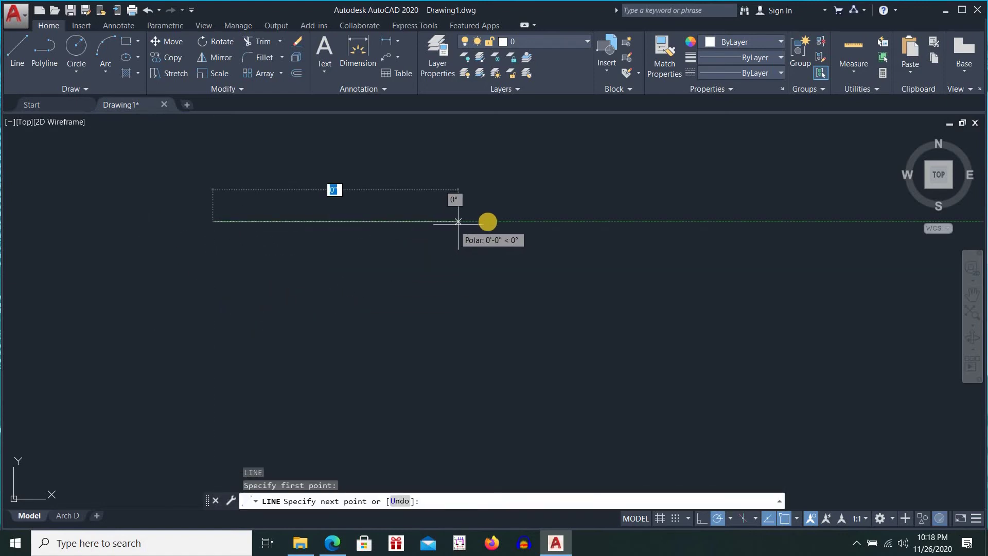
type("10")
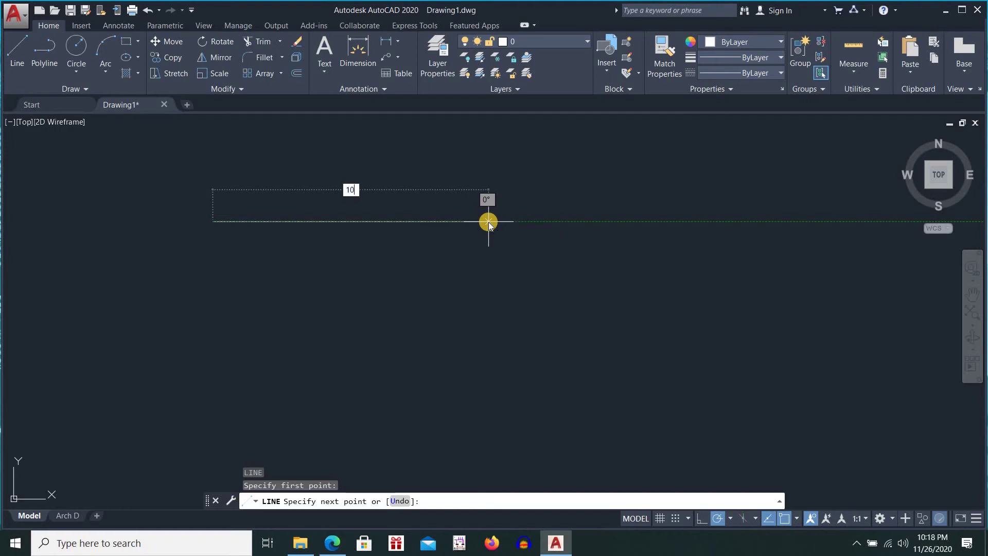
key("Return")
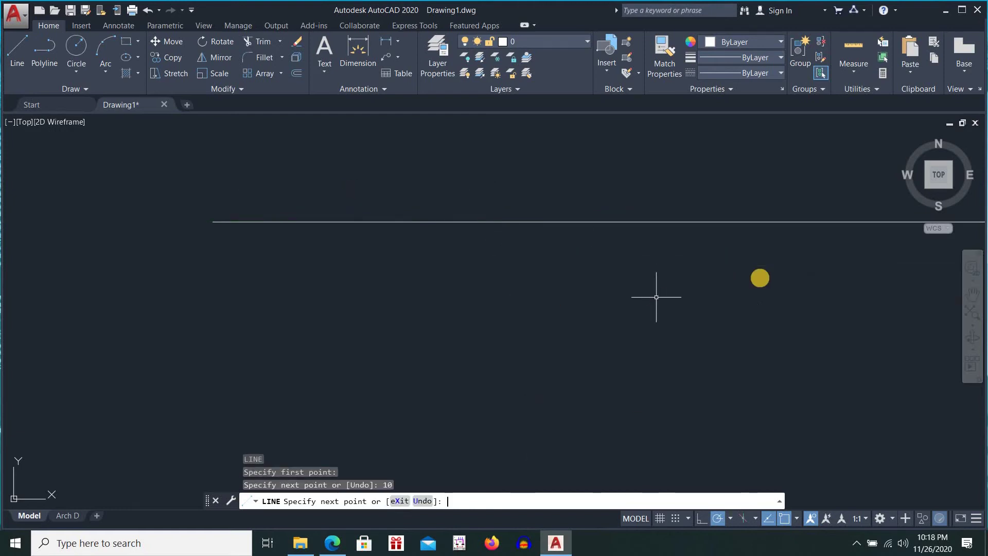
key("Return")
scroll(541, 302, "down", 1)
scroll(540, 302, "down", 2)
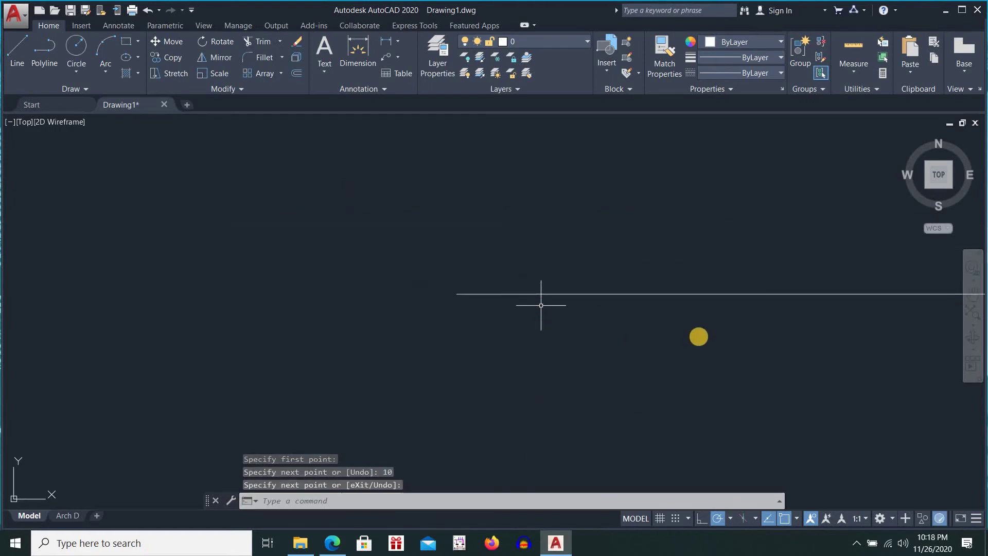
middle_click_drag(757, 370, 360, 375)
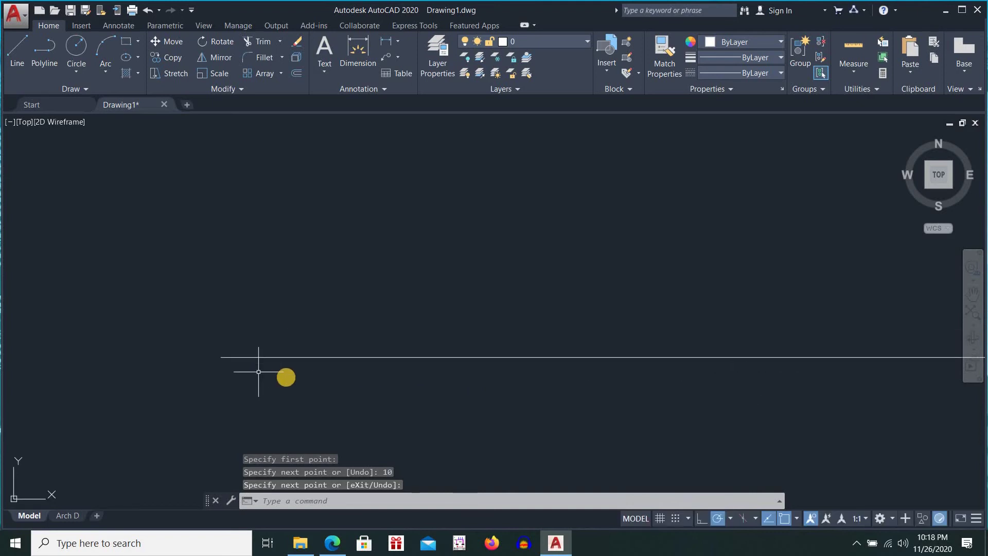
scroll(316, 375, "down", 3)
scroll(569, 363, "up", 3)
mouse_move(701, 365)
middle_mouse_down()
mouse_move(360, 364)
mouse_move(411, 262)
mouse_move(419, 313)
middle_mouse_up()
scroll(426, 265, "up", 2)
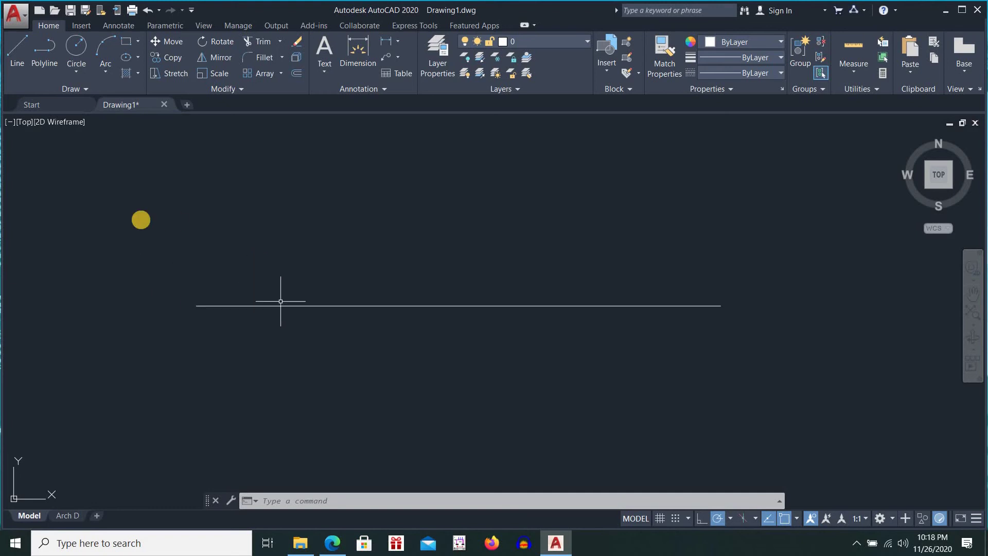
Step: Divide the line into 5 equal segments, marked by four circled-X points
left_click(85, 89)
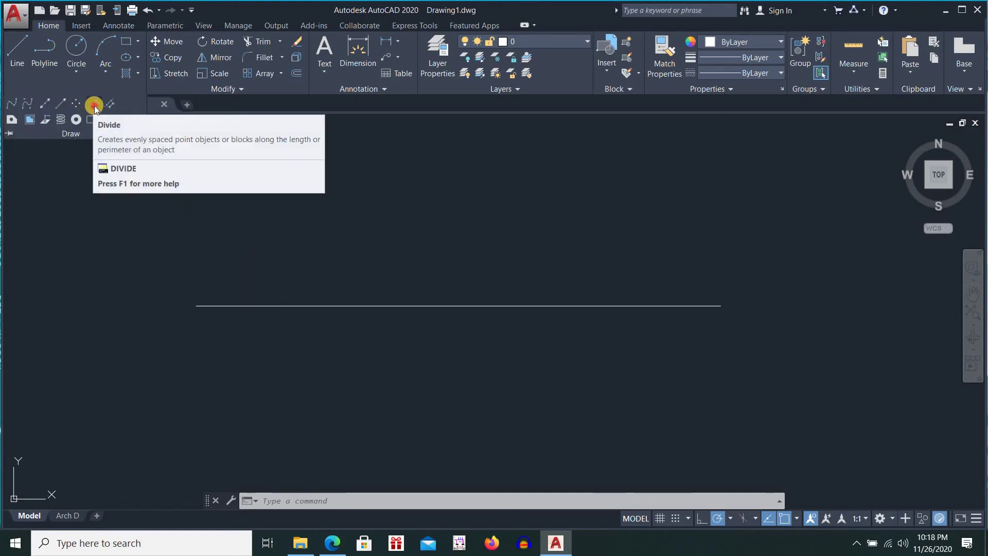
left_click(94, 106)
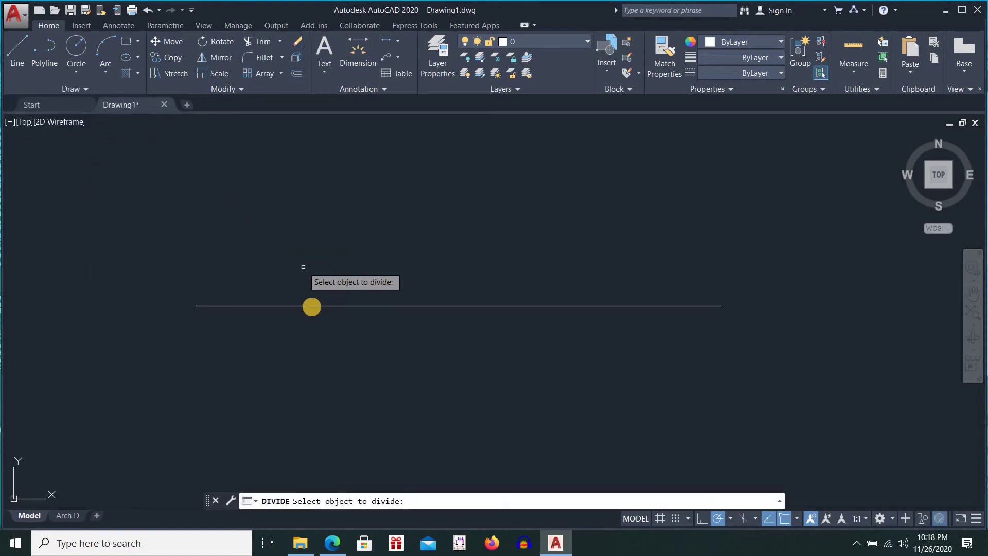
left_click(339, 305)
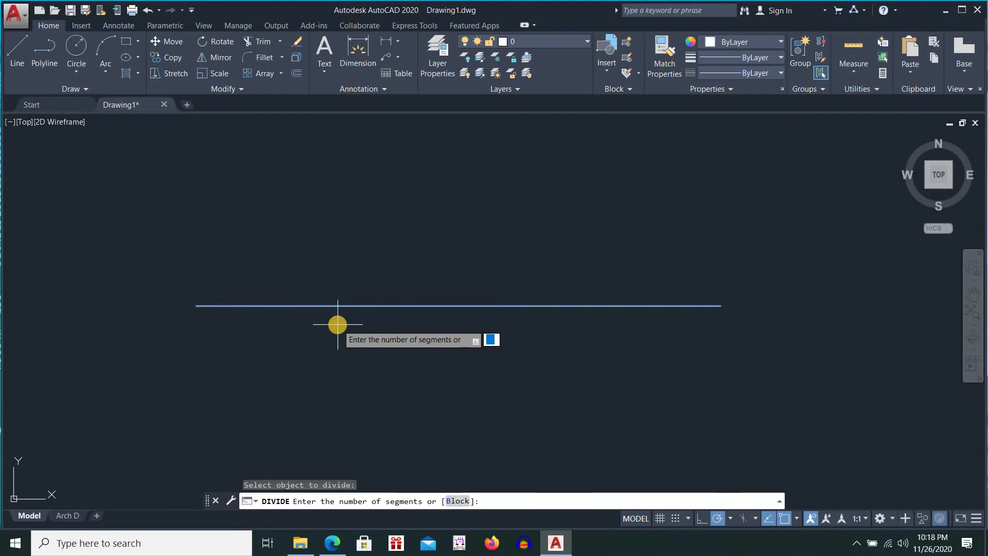
type("5")
key("Return")
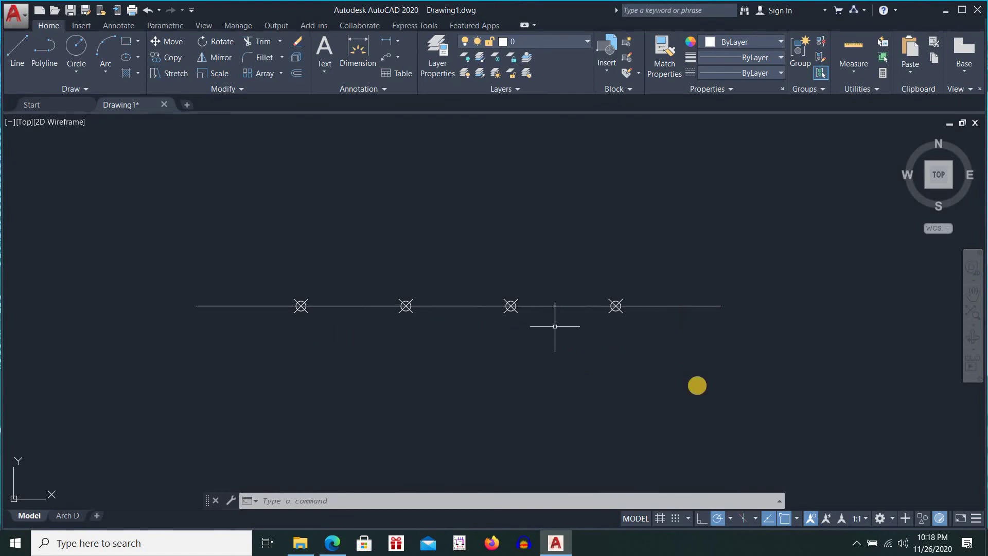
left_click(854, 64)
Step: Start a distance measurement from the divided line's left end, then cancel it
left_click(865, 115)
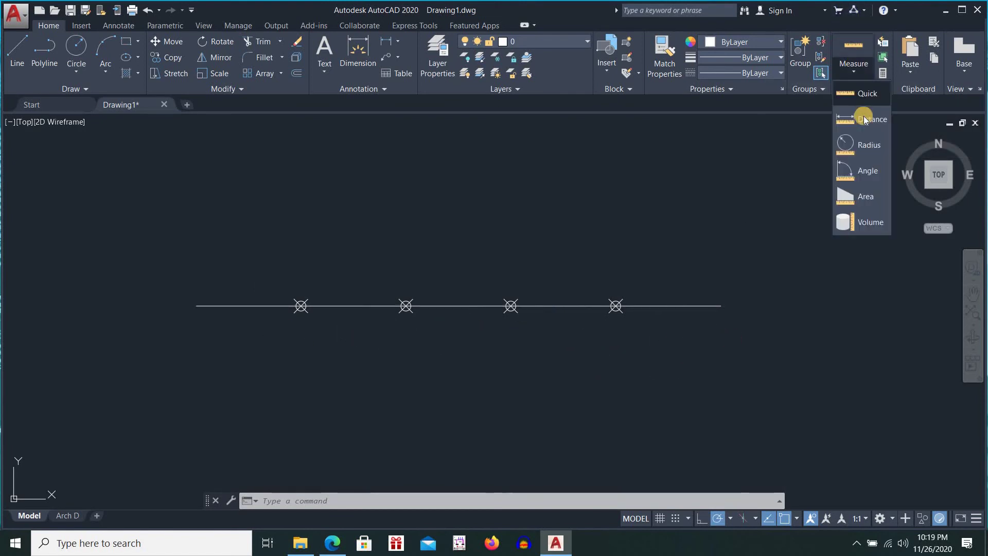
left_click(196, 305)
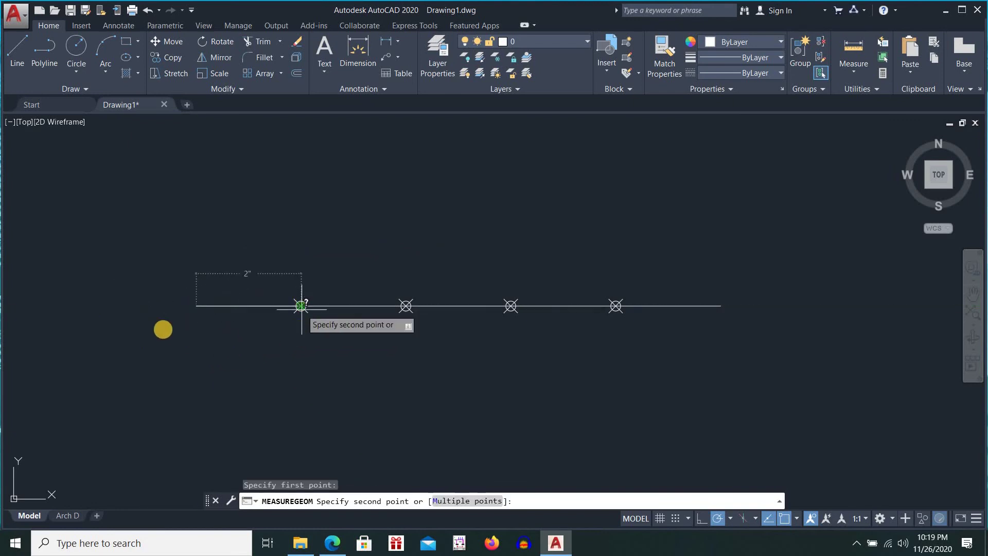
key("Escape")
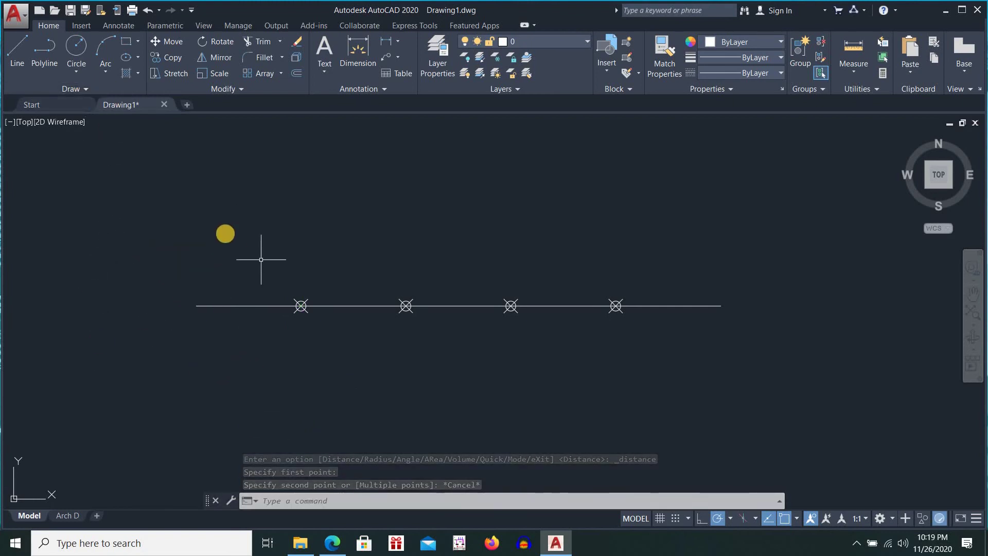
Step: Draw a second 10-unit horizontal line parallel above the divided one
type("l")
key("Return")
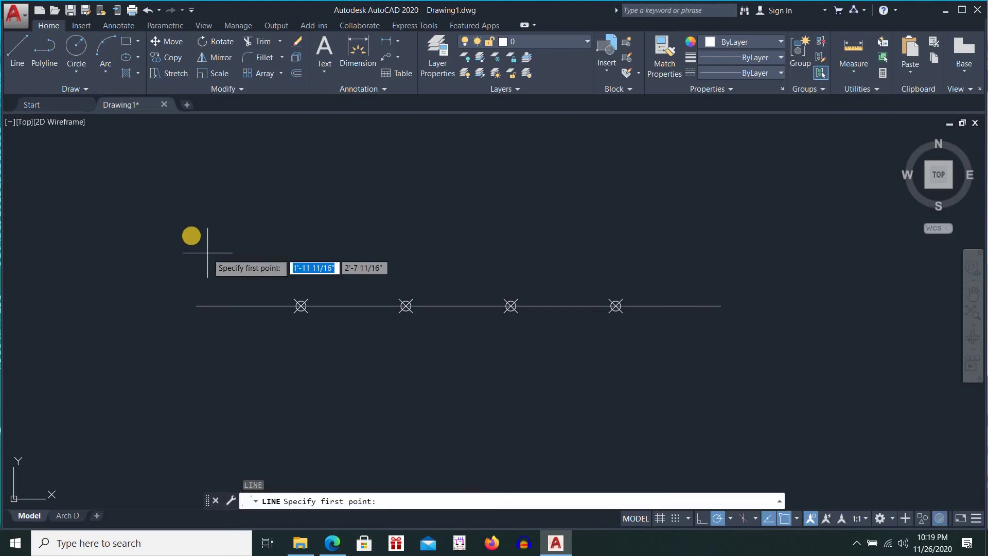
left_click(192, 235)
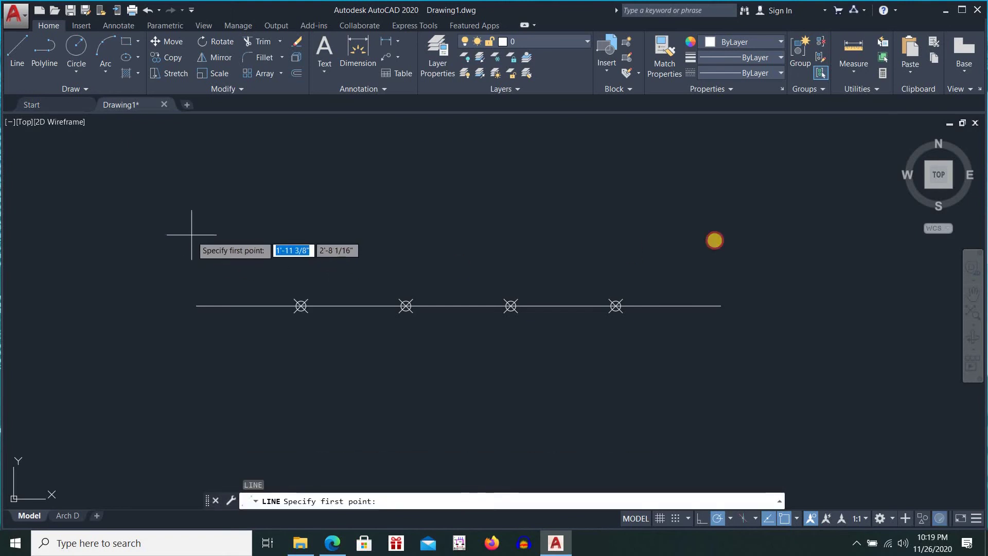
type("1")
left_click(744, 235)
type("10")
key("Return")
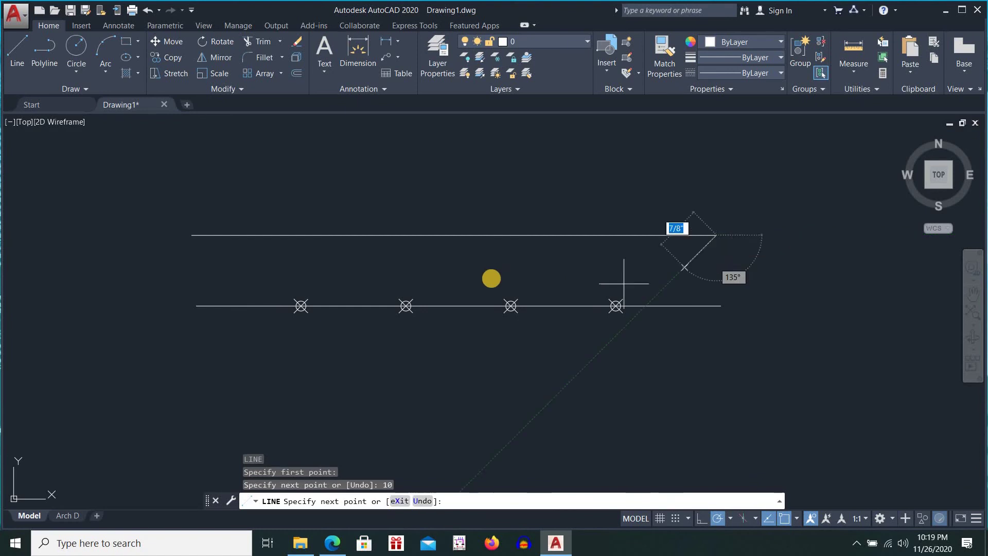
key("Return")
left_click(67, 88)
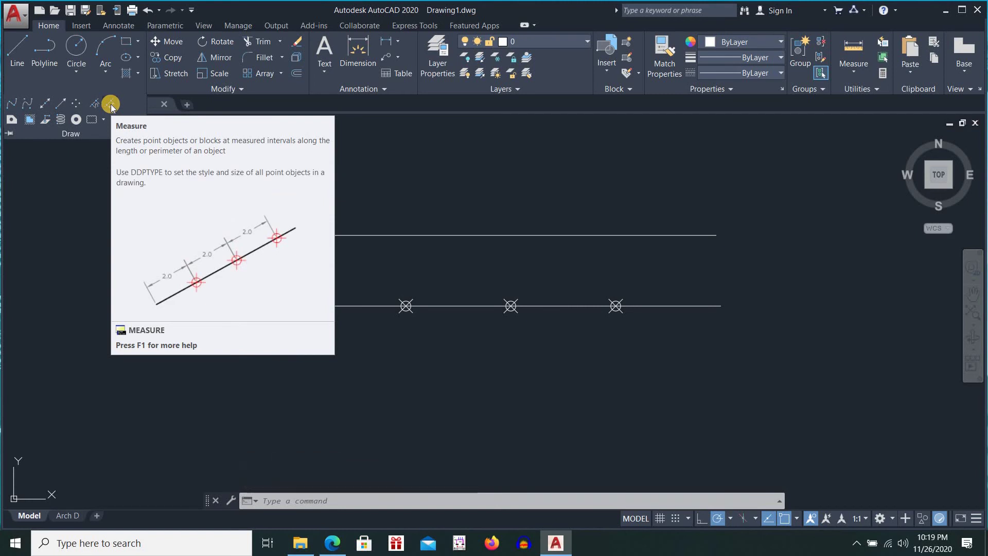
Step: Mark the upper line with circled-X points every 3 units using Measure
left_click(111, 104)
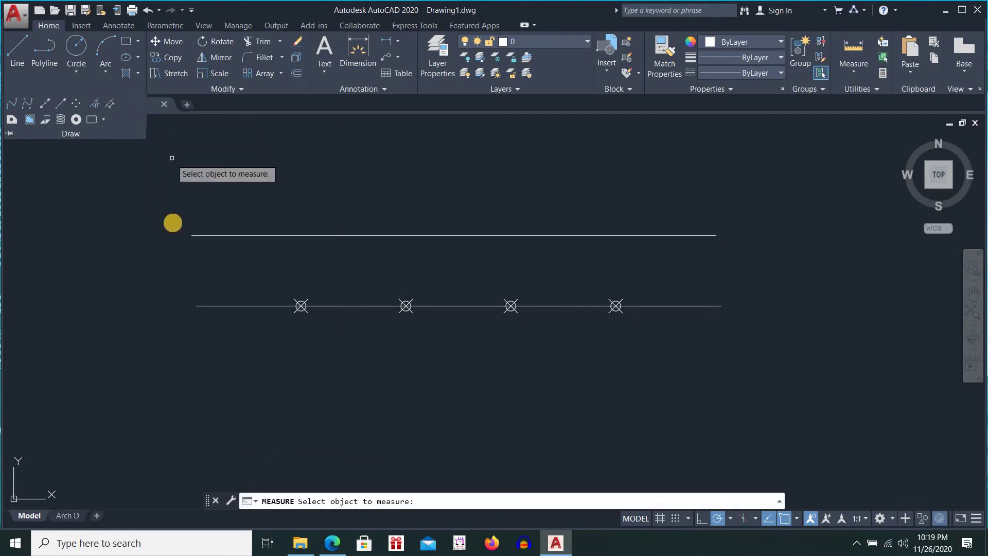
left_click(427, 235)
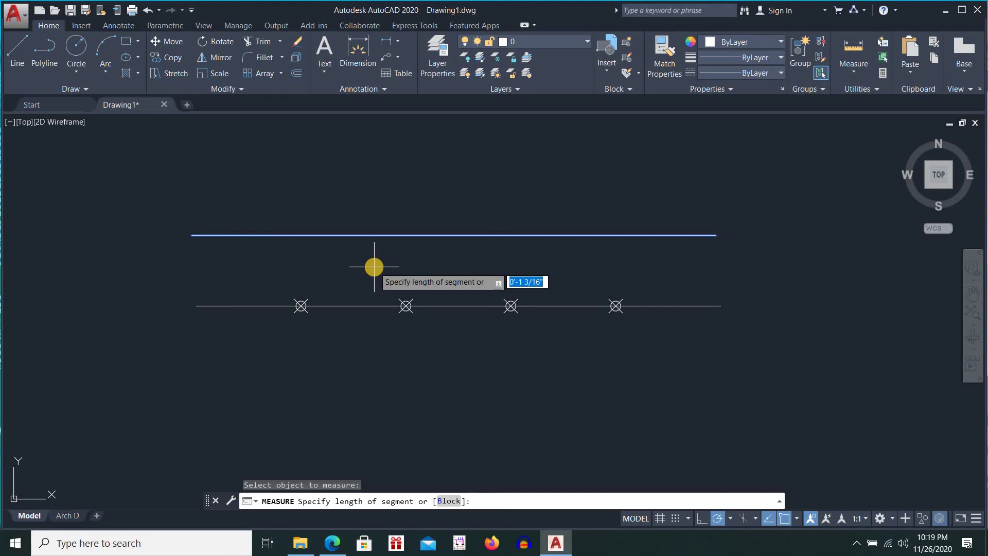
type("3")
key("Return")
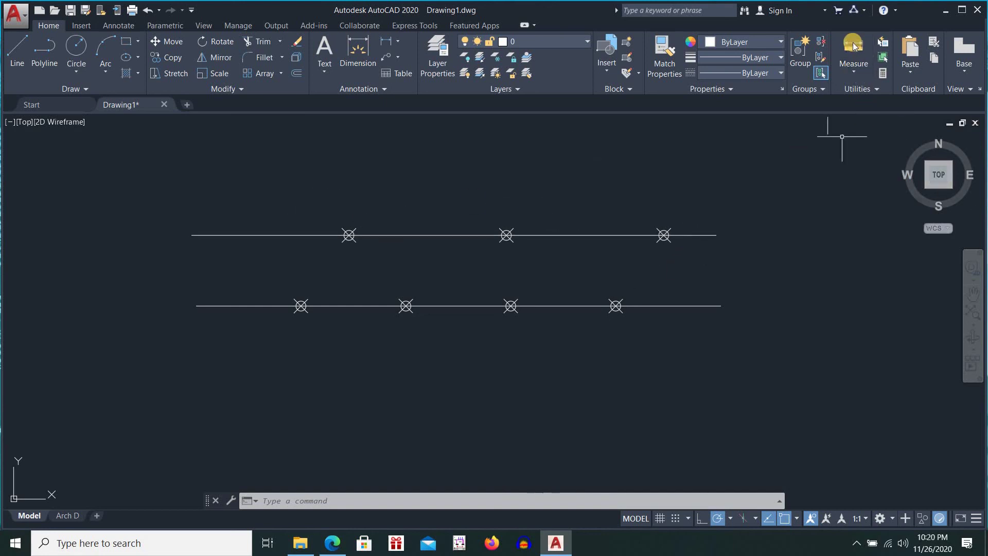
key("Return")
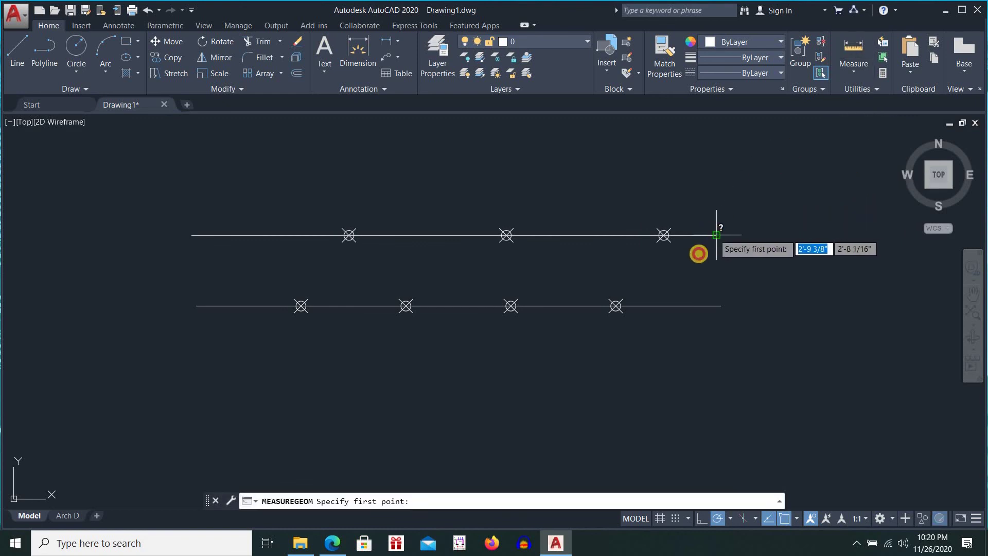
left_click(663, 235)
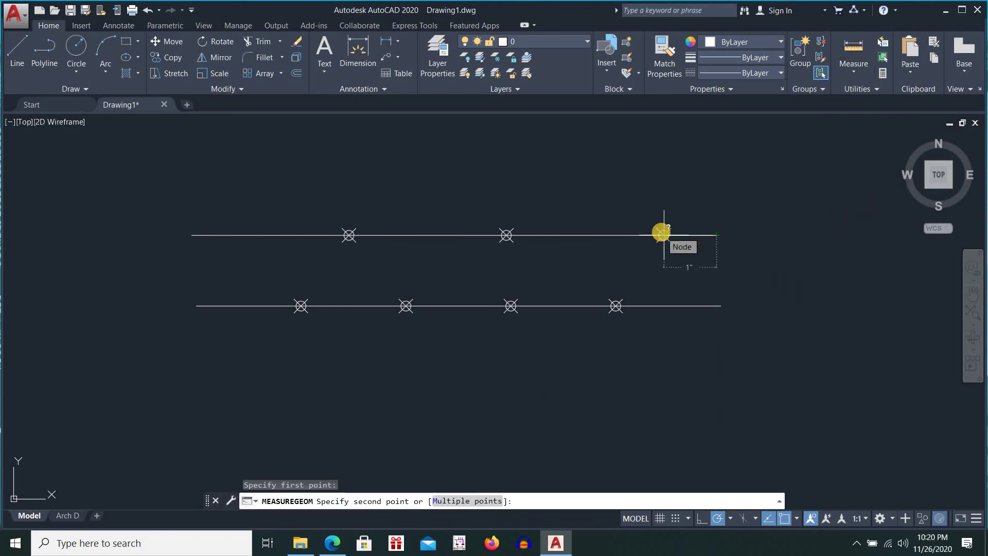
scroll(661, 233, "up", 2)
scroll(659, 235, "up", 3)
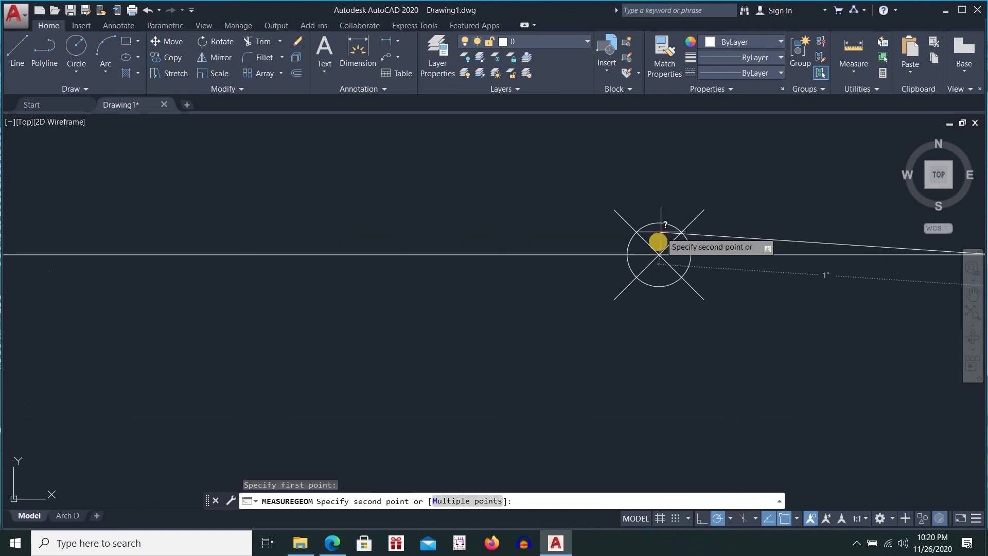
scroll(657, 248, "up", 2)
scroll(658, 249, "down", 7)
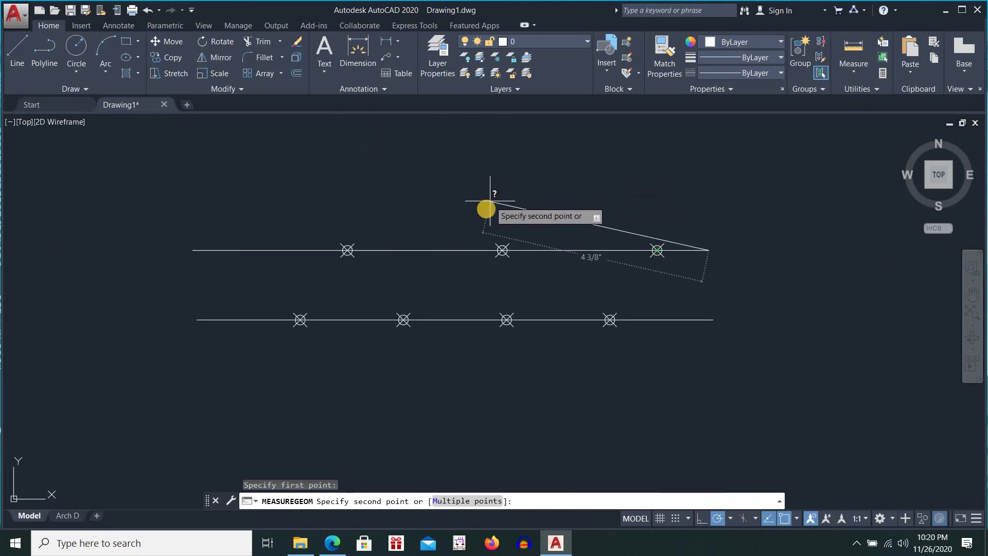
key("Escape")
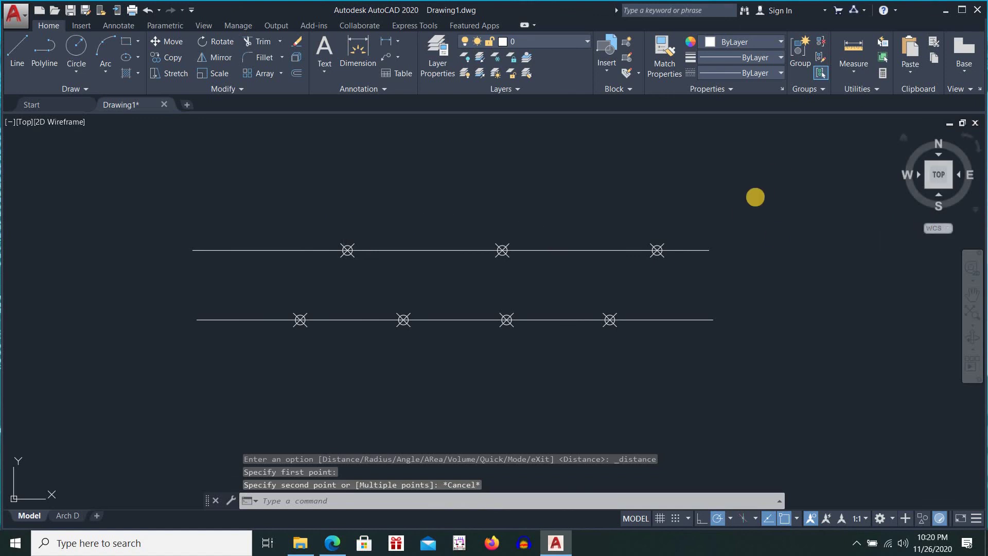
Step: Erase both lines and their nine circled-X point objects with a crossing window
left_click(781, 180)
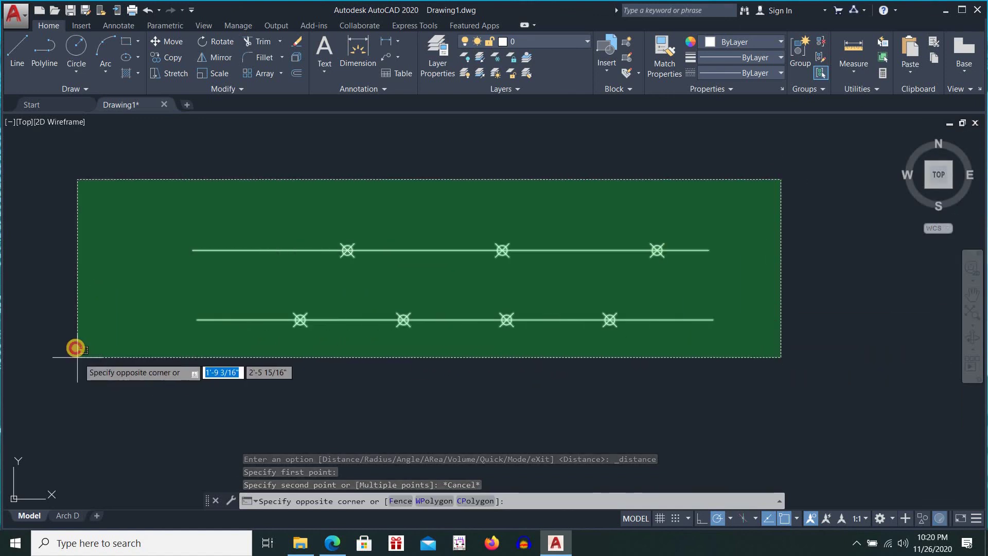
left_click(83, 381)
key("Delete")
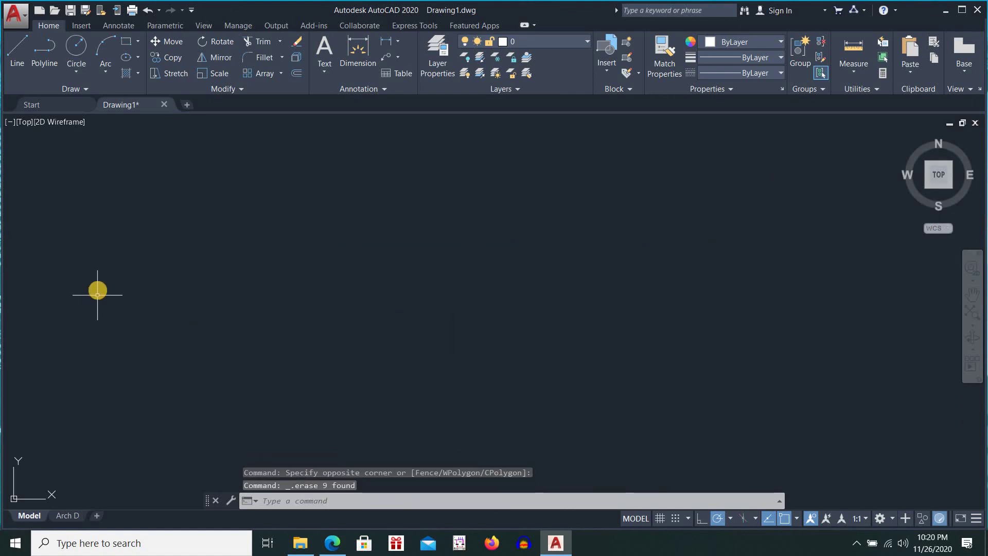